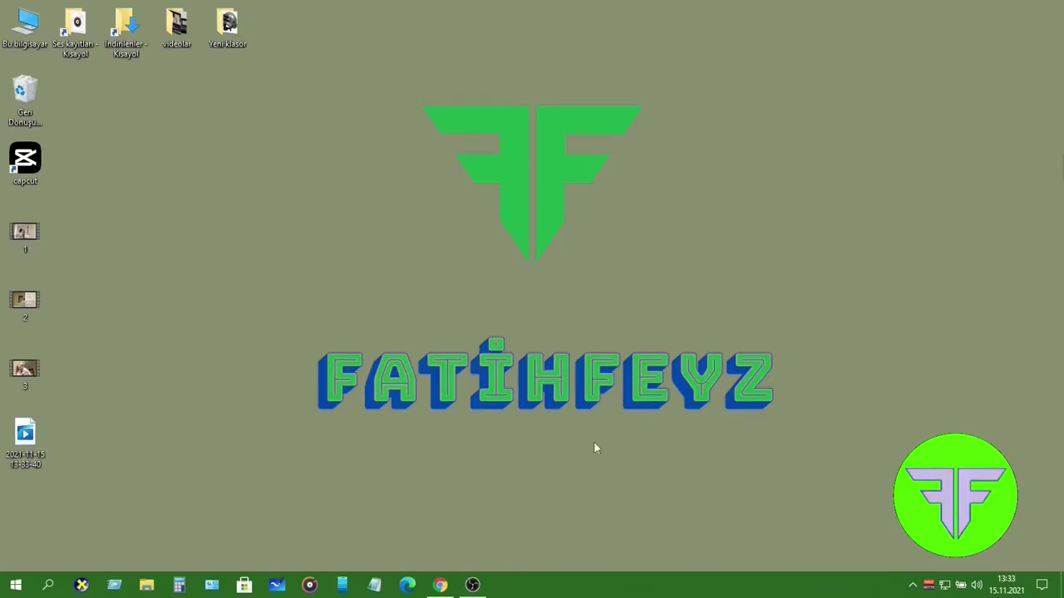
- Open the lv.ulikecam.com download page in Chrome and translate it from Simplified Chinese into Turkish
left_click(441, 585)
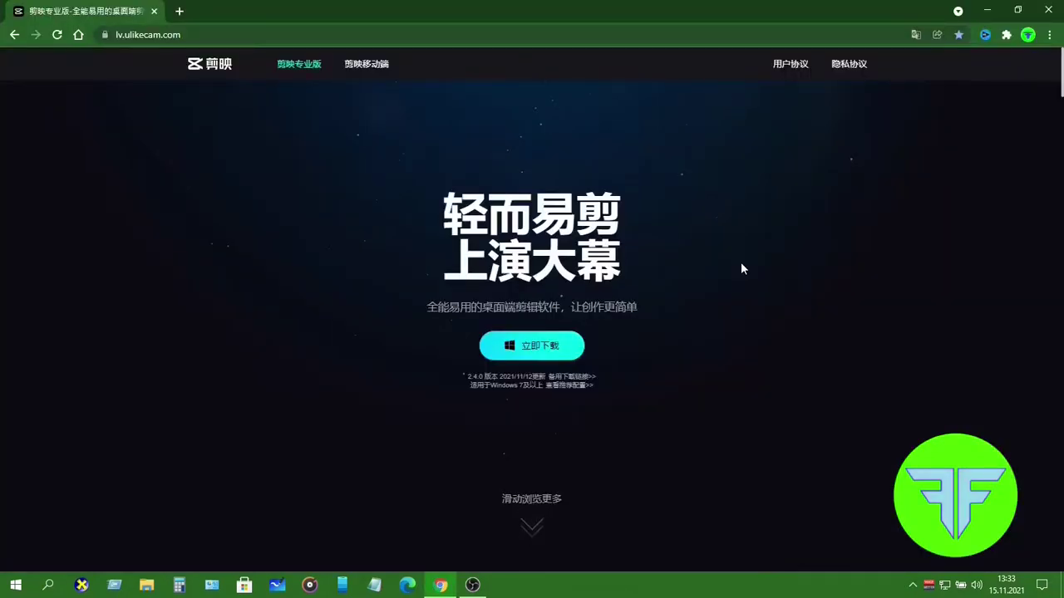
left_click(911, 35)
left_click(891, 64)
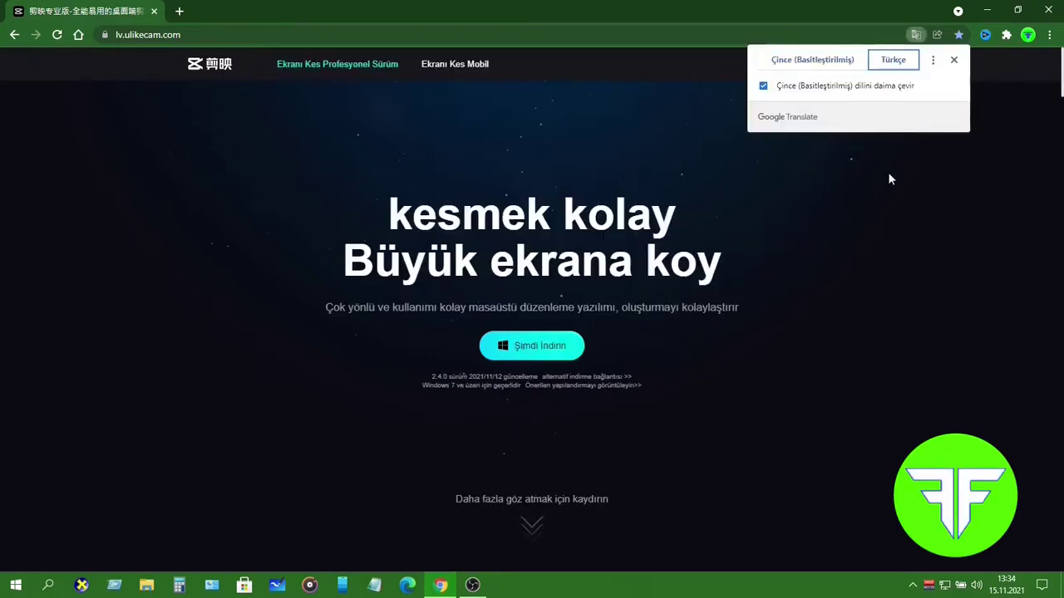
left_click(887, 179)
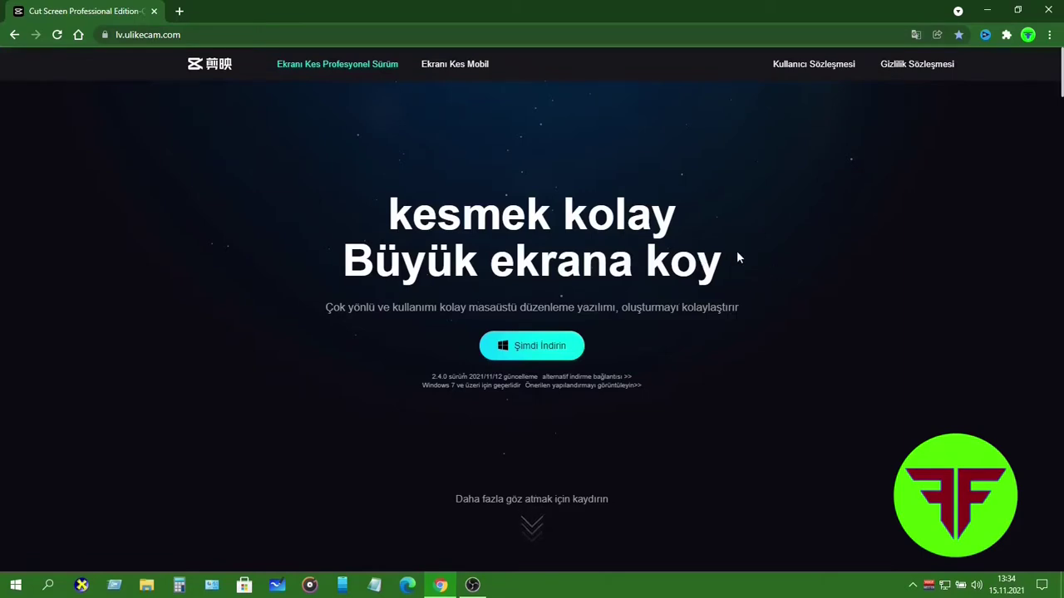
- Look through the editor's feature overview on the product page and return to the download section
scroll(737, 258, "down", 2)
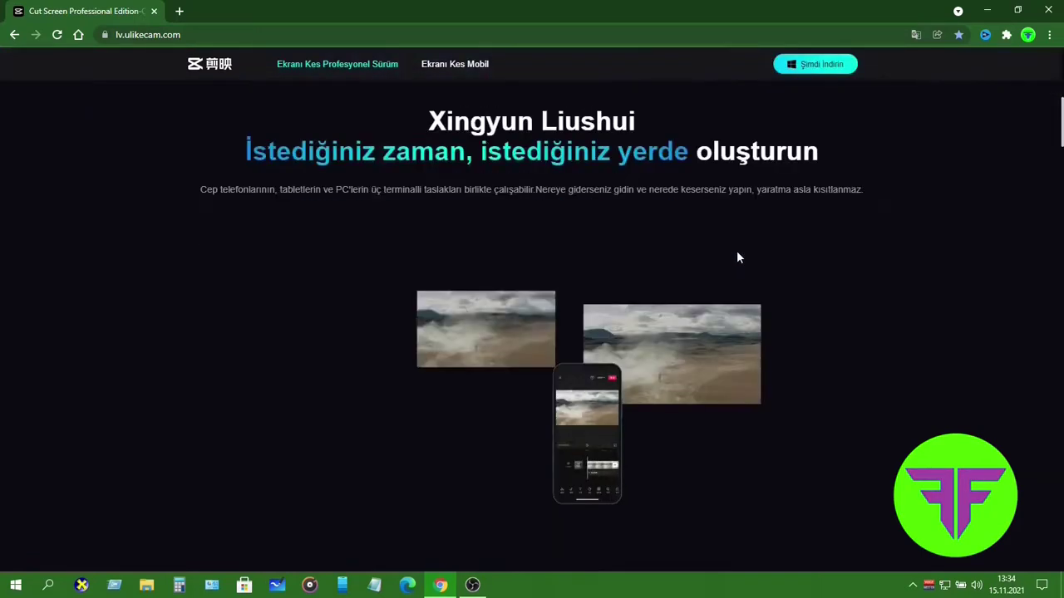
scroll(774, 245, "down", 1)
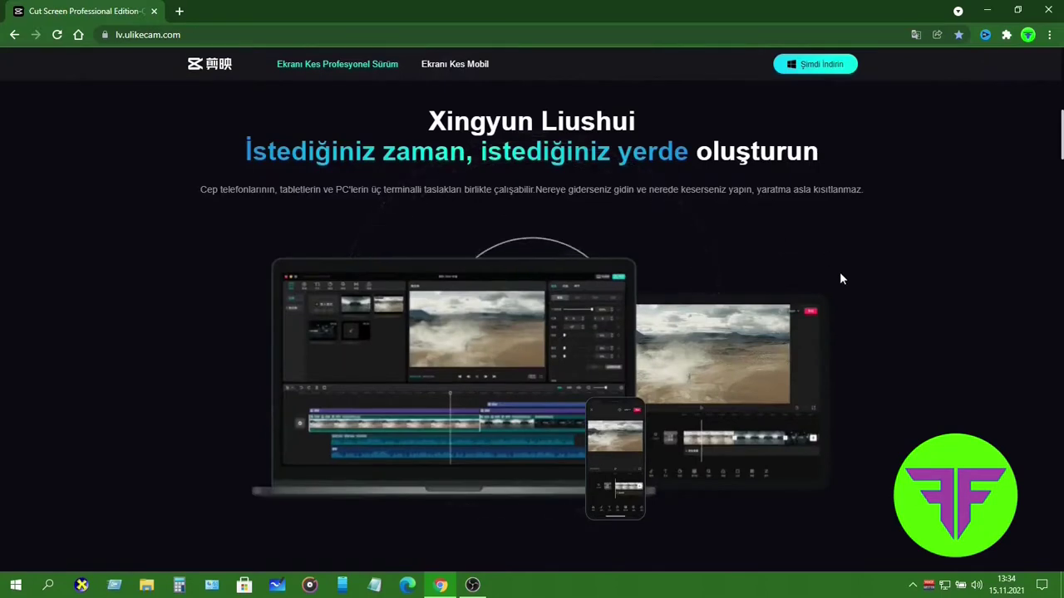
scroll(839, 279, "down", 1)
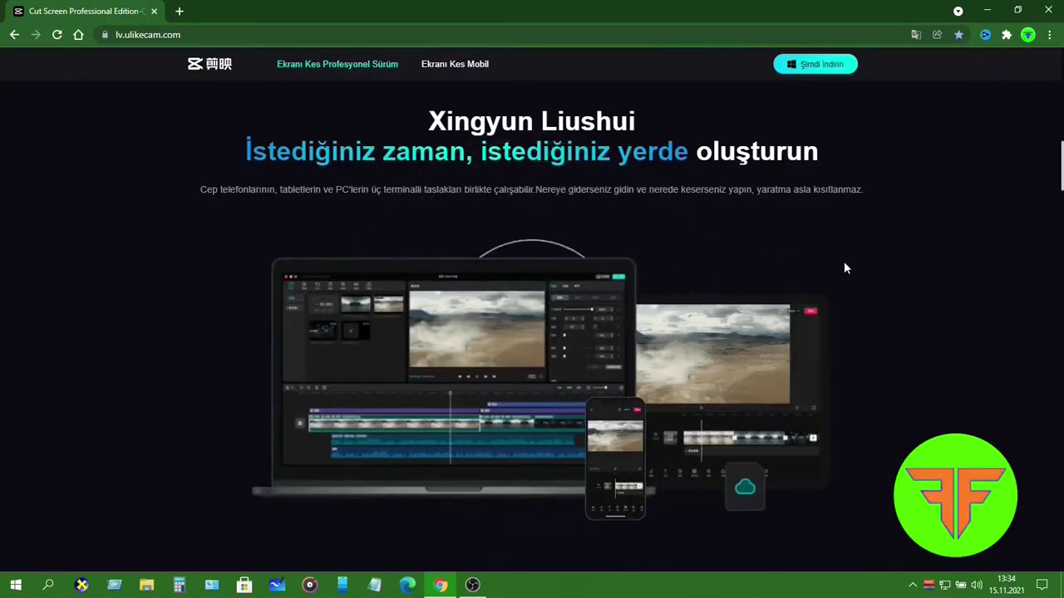
scroll(848, 270, "down", 5)
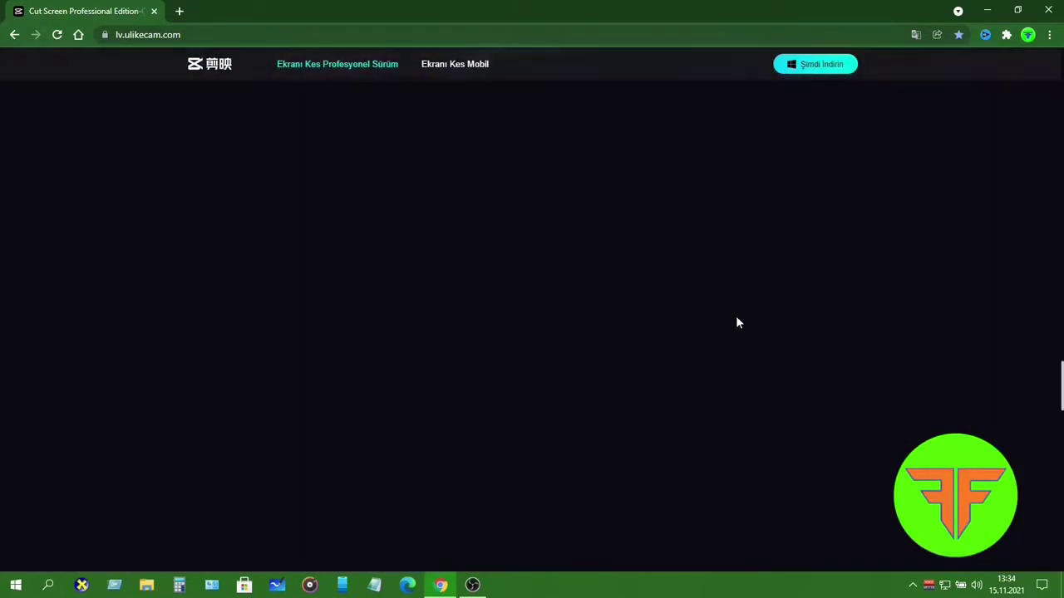
scroll(737, 322, "up", 10)
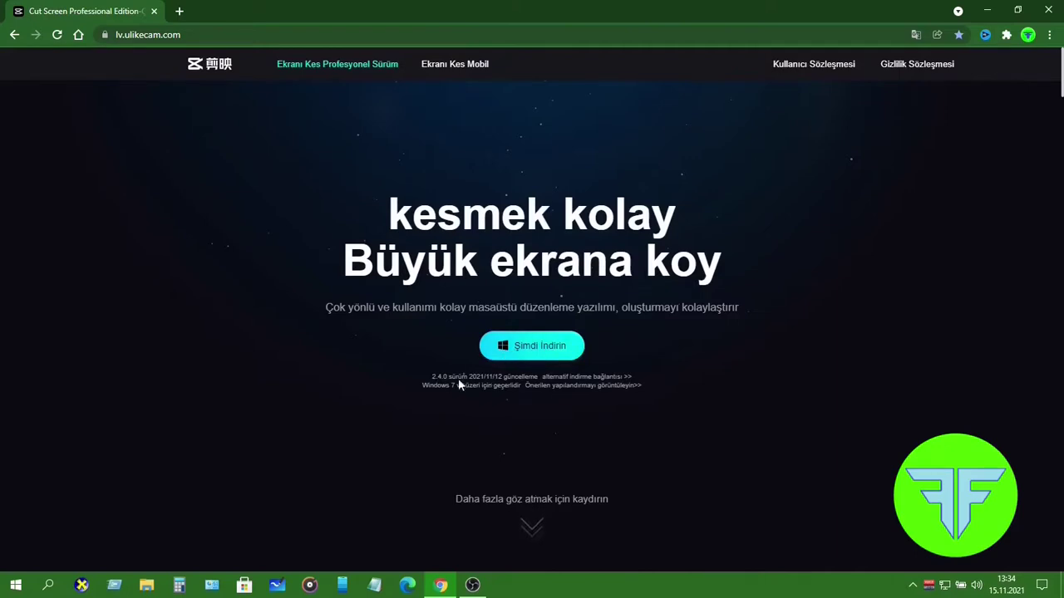
- Examine the minimum and recommended system requirements for the Windows version, then return to the download page
left_click(563, 387)
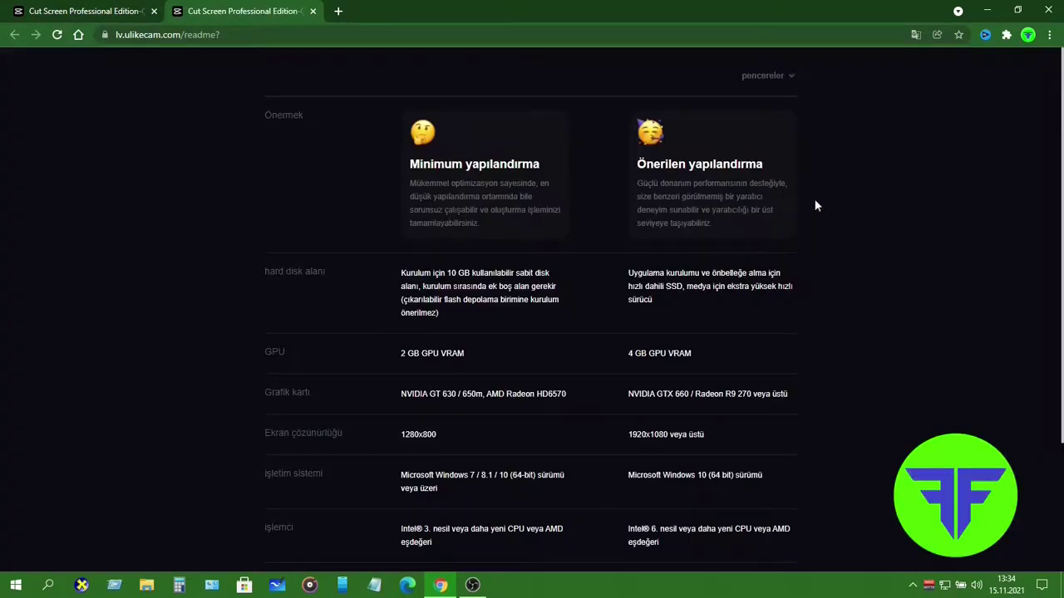
scroll(872, 224, "down", 2)
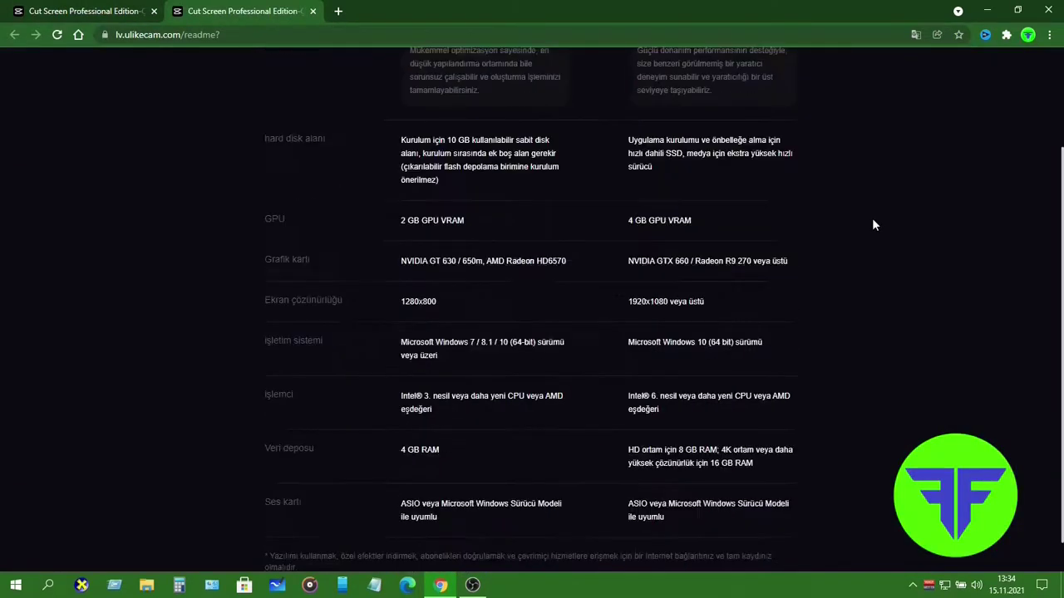
scroll(872, 224, "up", 1)
scroll(872, 224, "up", 1)
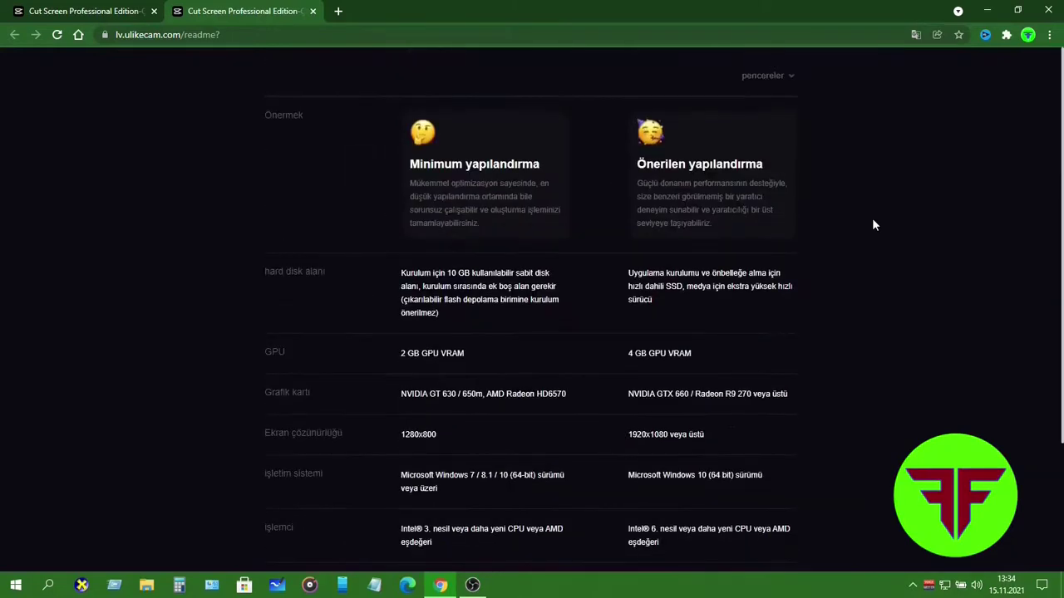
left_click(125, 12)
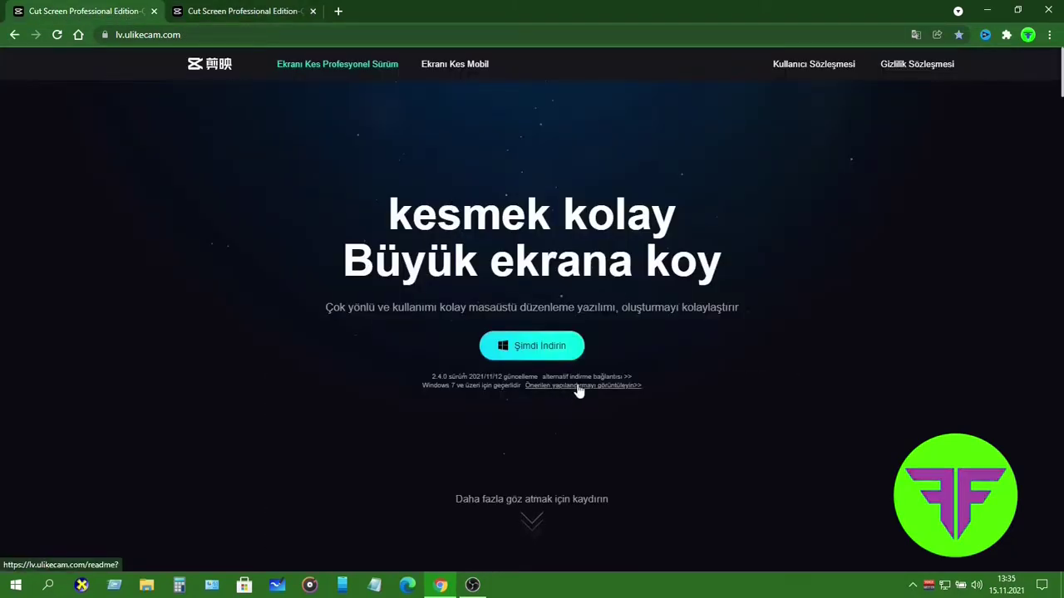
left_click(287, 12)
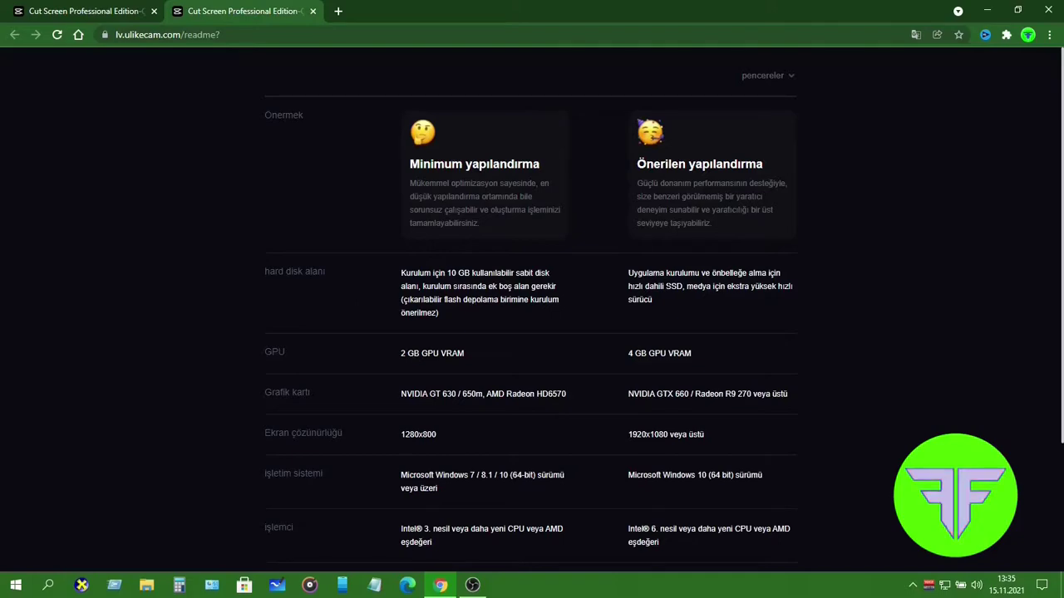
scroll(869, 261, "down", 3)
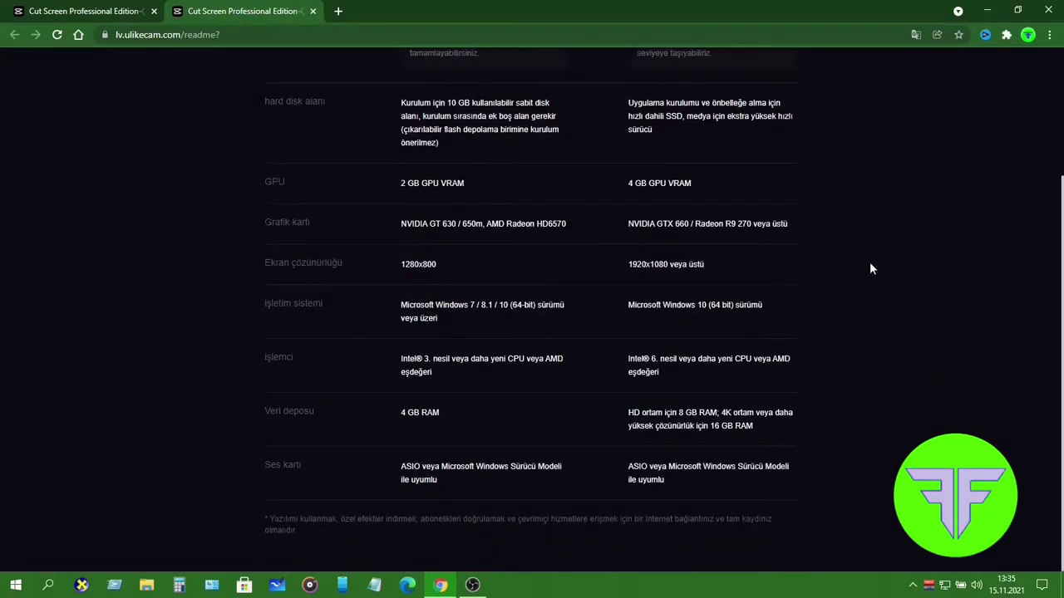
key("ctrl+Tab")
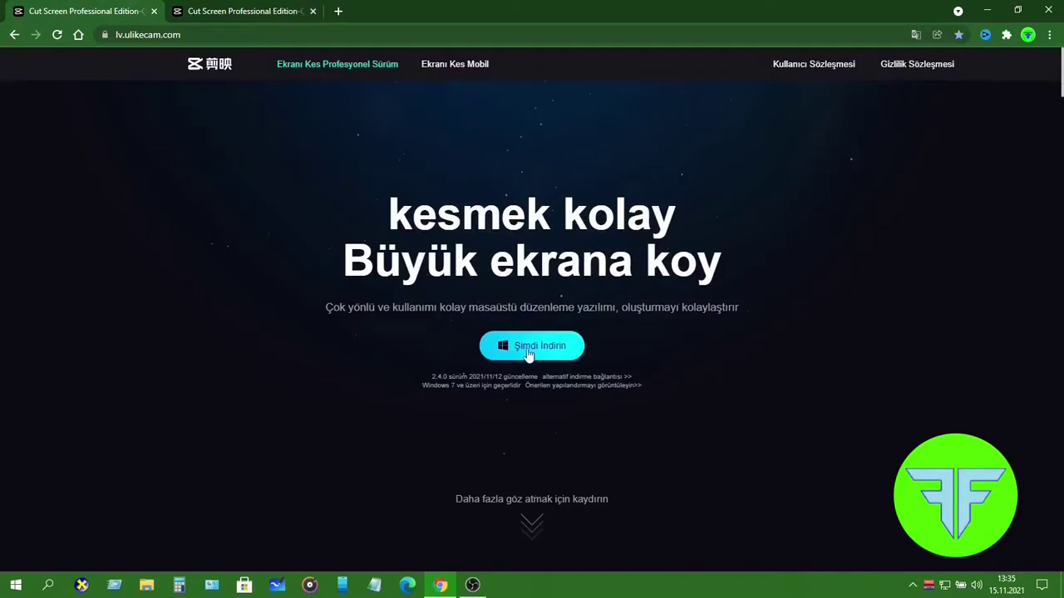
- Close the browser, launch the CapCut desktop editor and start a new project
left_click(1049, 10)
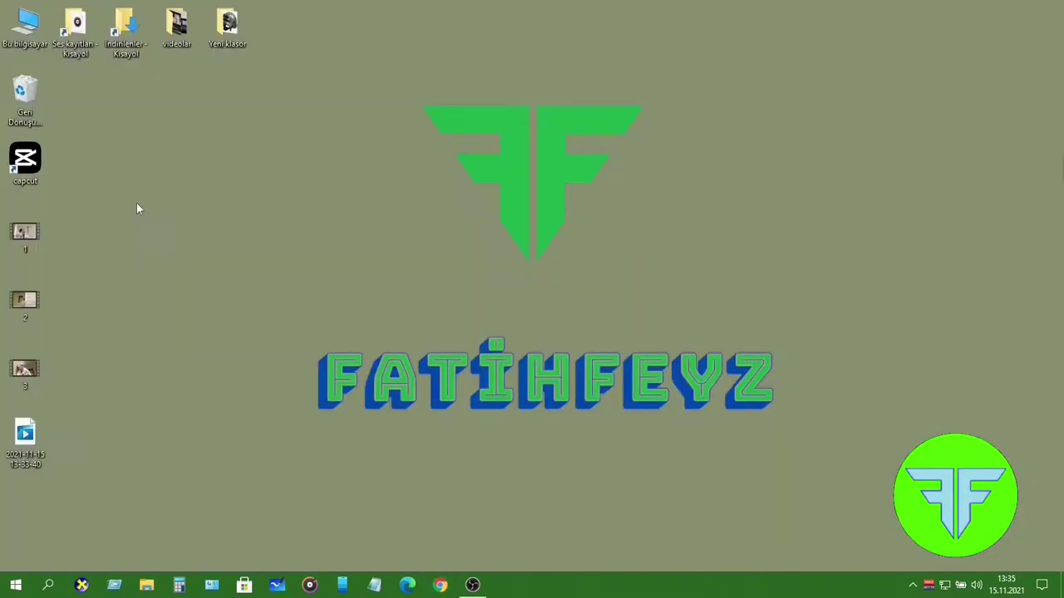
double_click(25, 160)
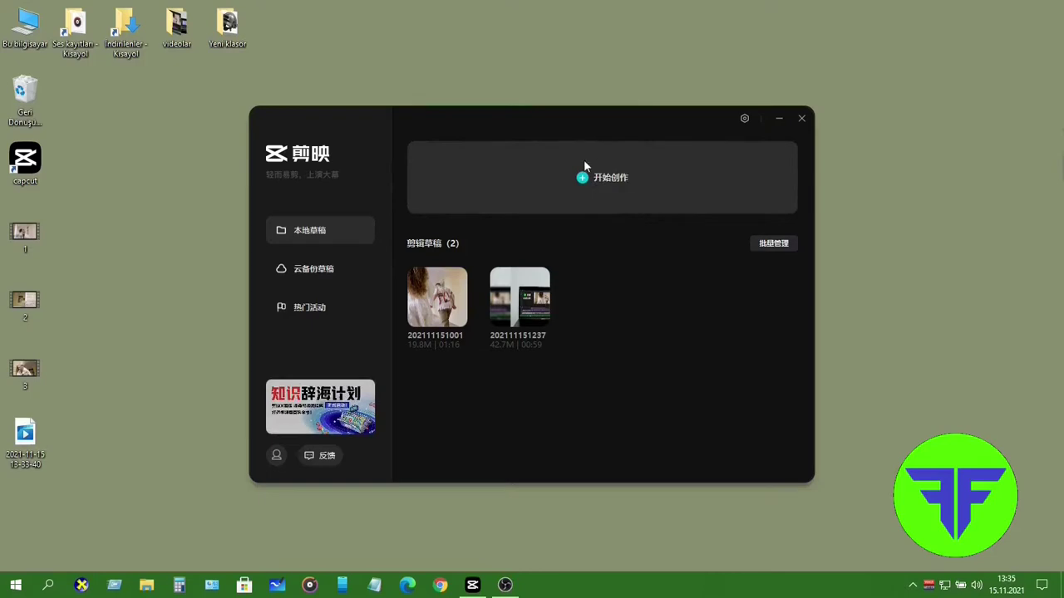
left_click(598, 177)
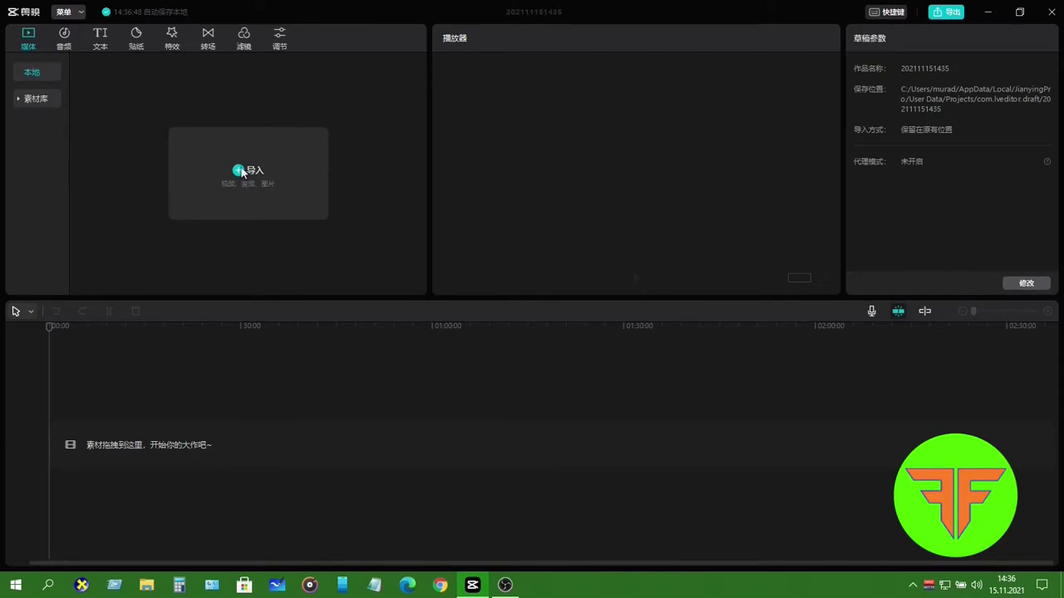
- Import the video file 1.mp4 from the desktop folder (Masaüstü) into the project's local media
left_click(295, 174)
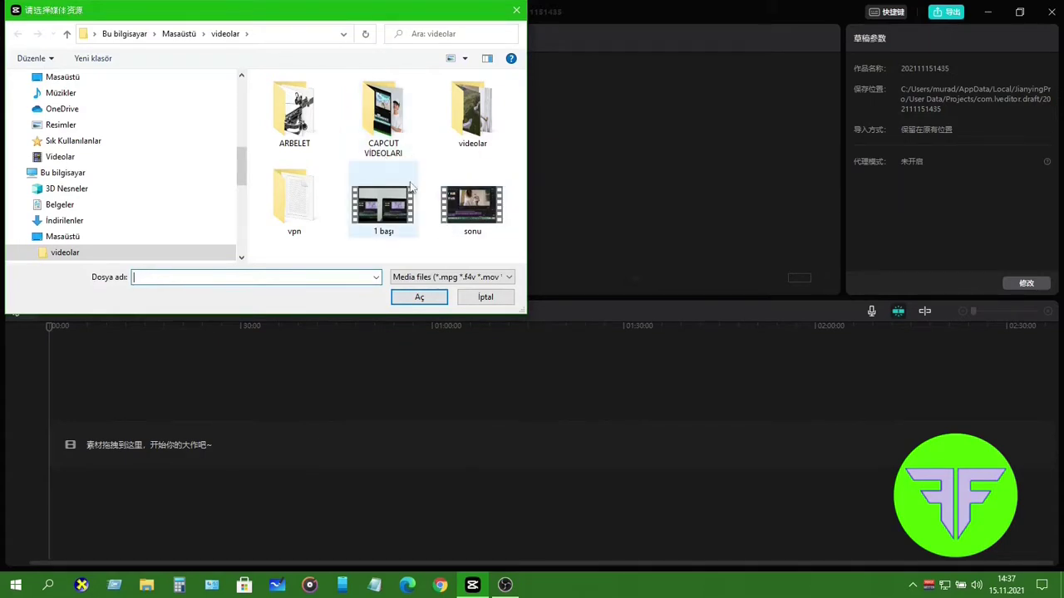
key("alt+Up")
double_click(464, 117)
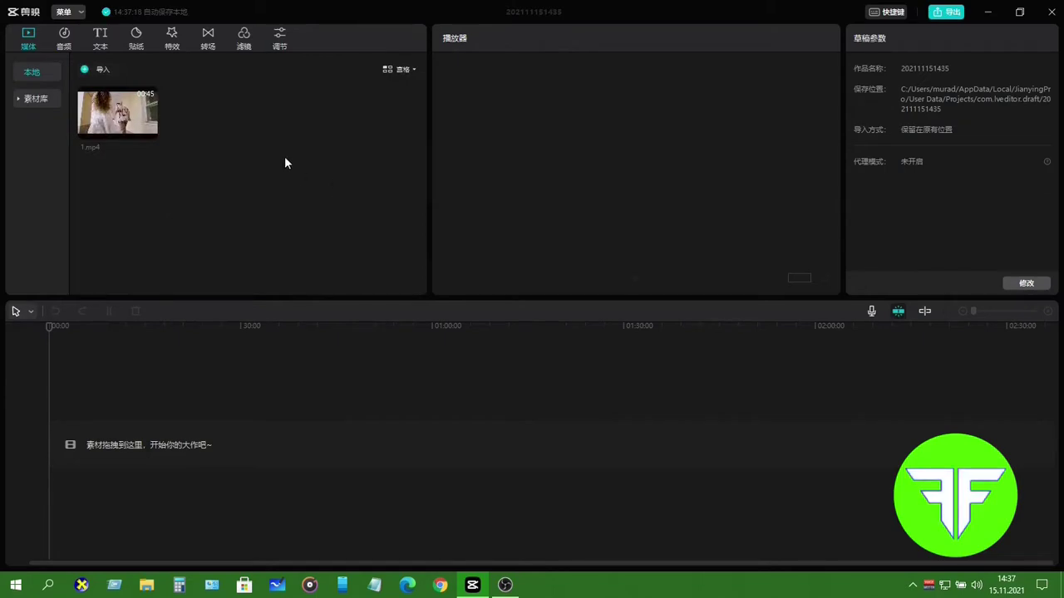
- Import 2.mp4, 3.mp4 and the image Adsız tasarım.png from the desktop into the media library, with the editor window maximized again
key("ctrl+i")
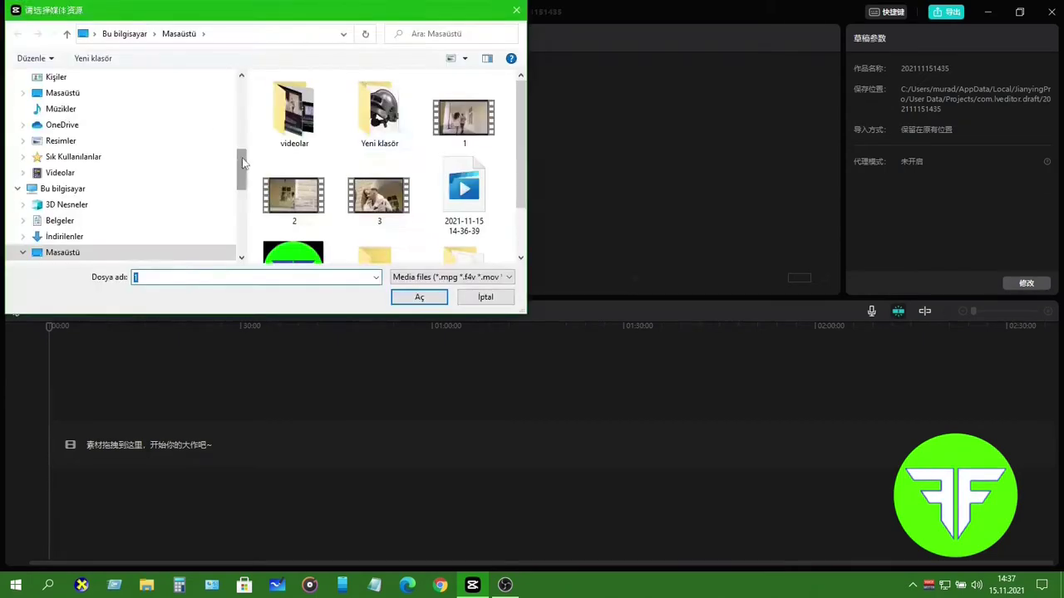
left_click(511, 10)
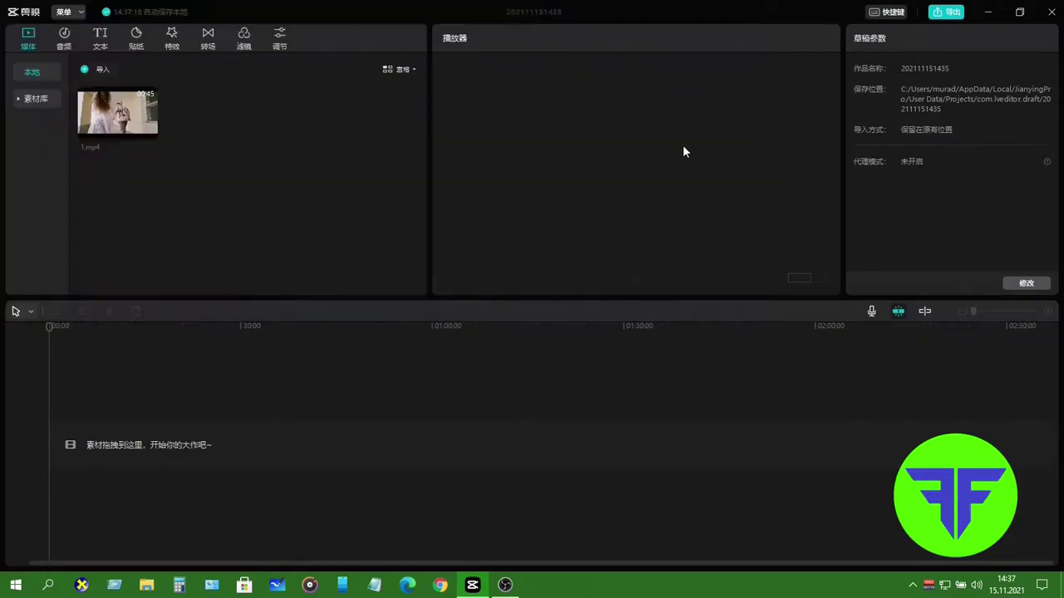
left_click(1019, 12)
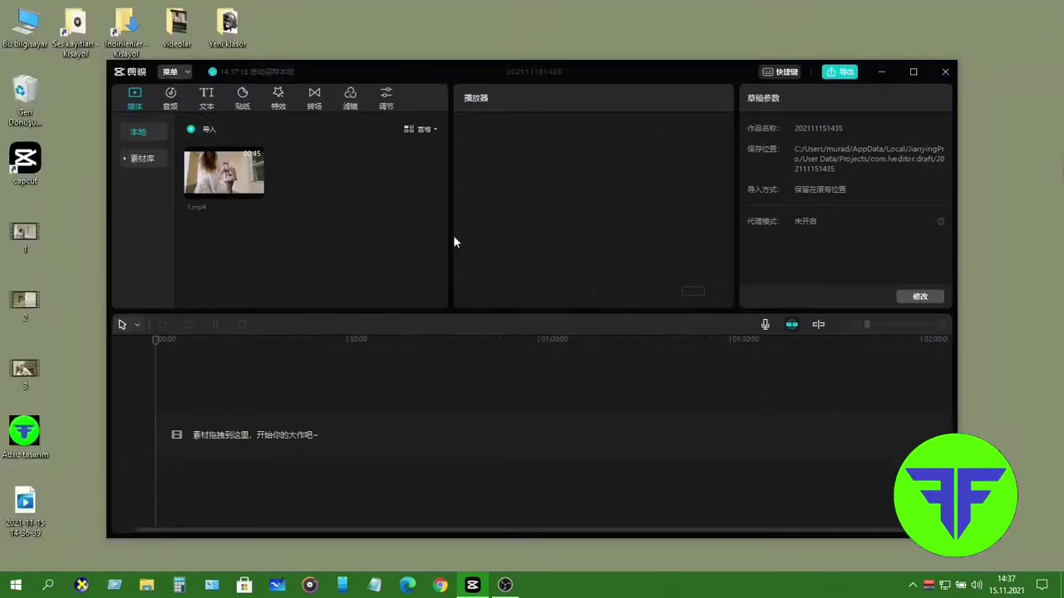
left_click_drag(25, 301, 311, 176)
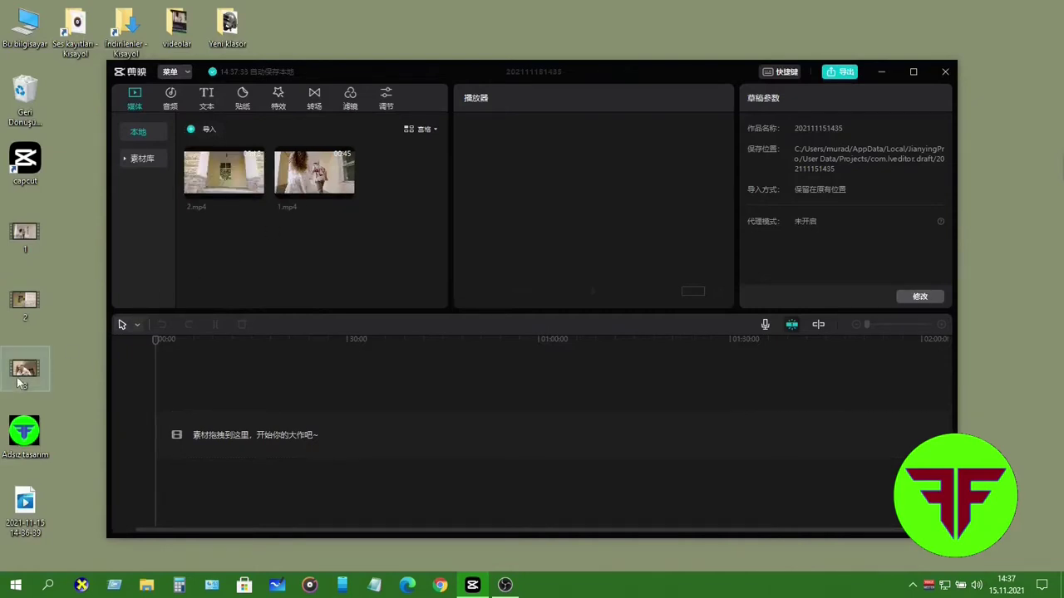
left_click_drag(25, 370, 384, 188)
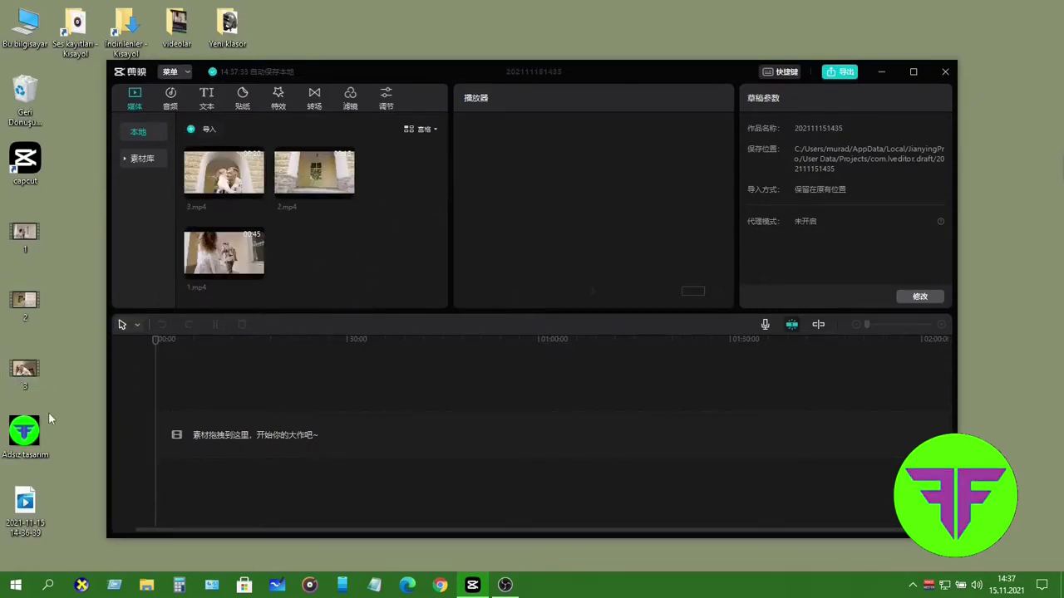
left_click_drag(25, 430, 309, 251)
key("super+Up")
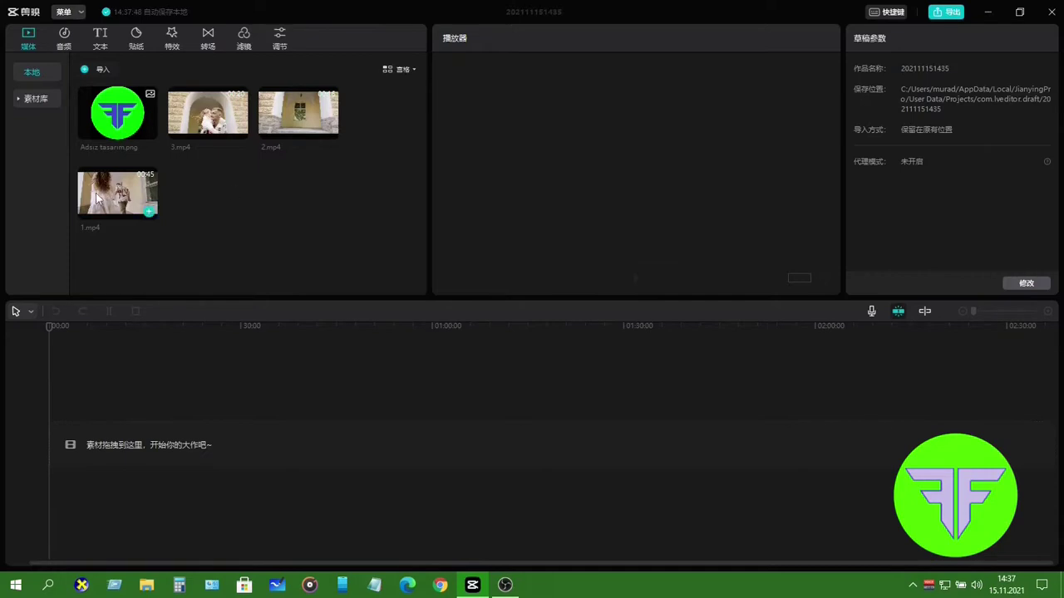
- Place the clips 1.mp4, 2.mp4 and 3.mp4 one after another on the main timeline track
left_click_drag(116, 195, 46, 445)
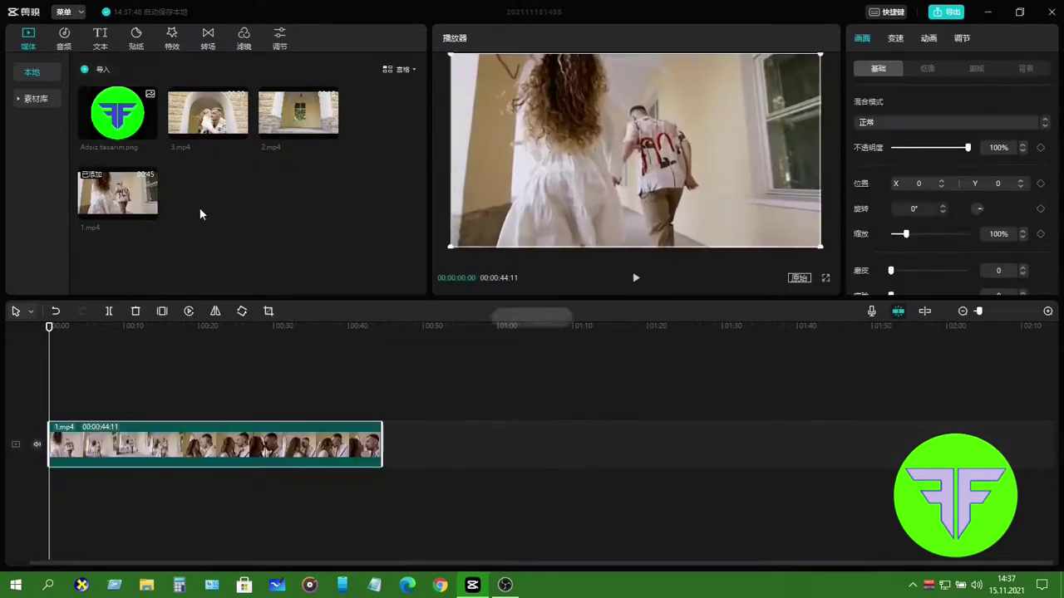
left_click_drag(207, 113, 523, 453)
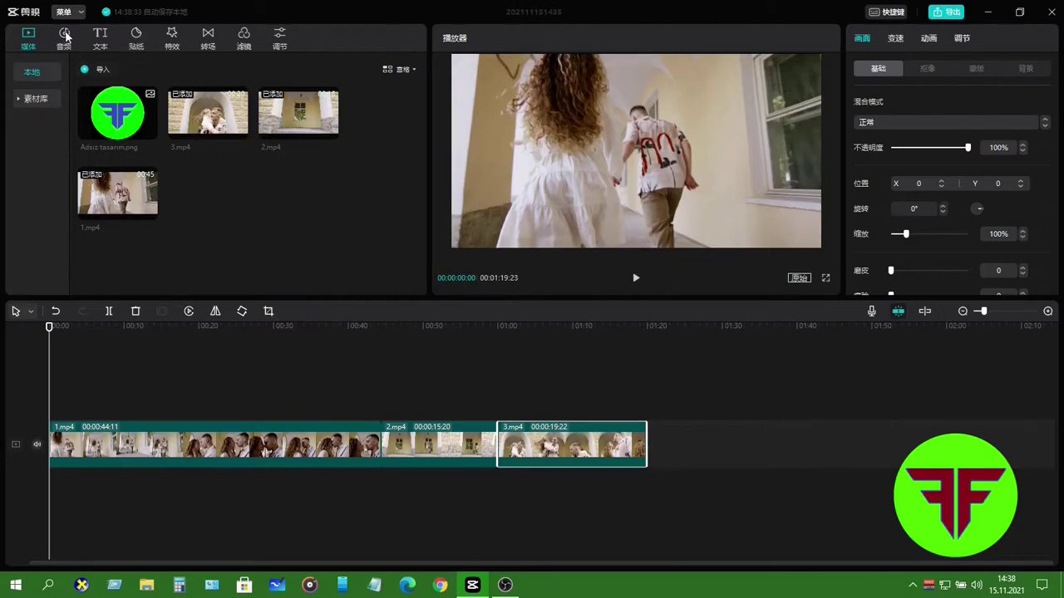
- Browse the built-in stock media library (素材库), examining its categories from black-and-white fields to green-screen clips
left_click(22, 101)
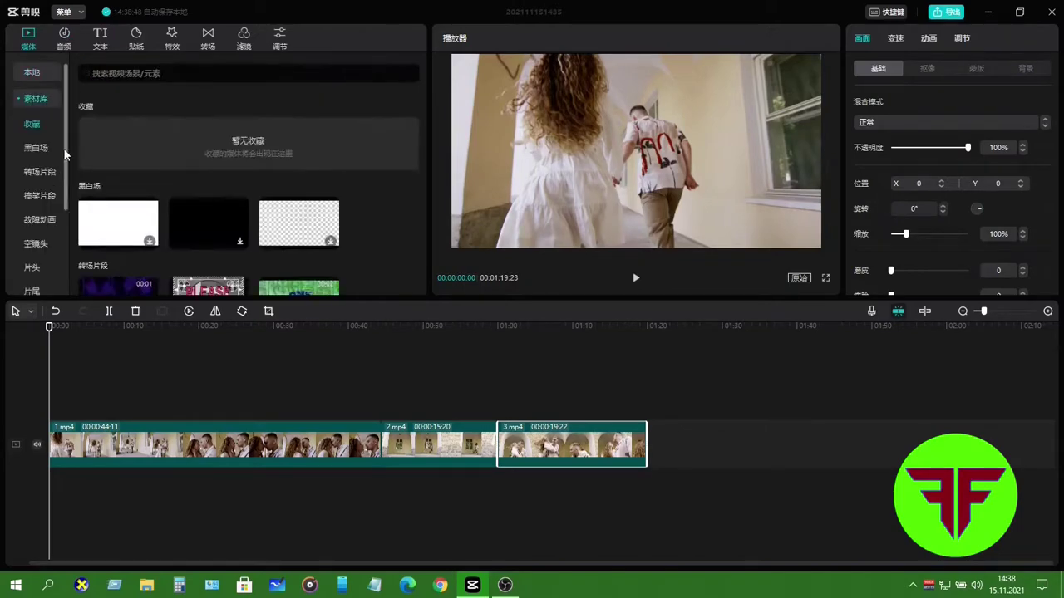
scroll(203, 203, "down", 5)
scroll(197, 200, "down", 10)
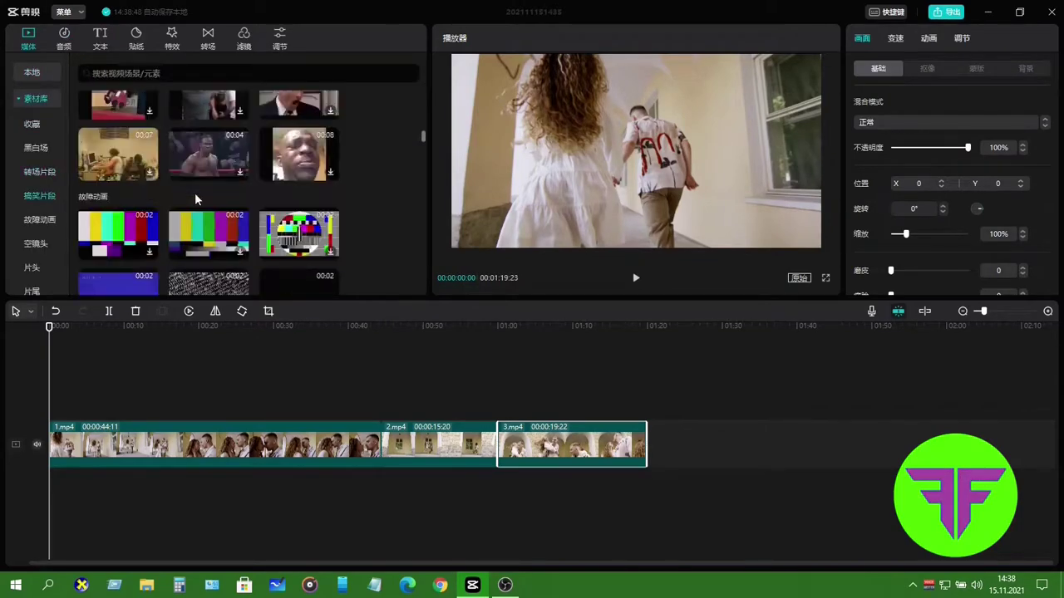
scroll(197, 199, "down", 8)
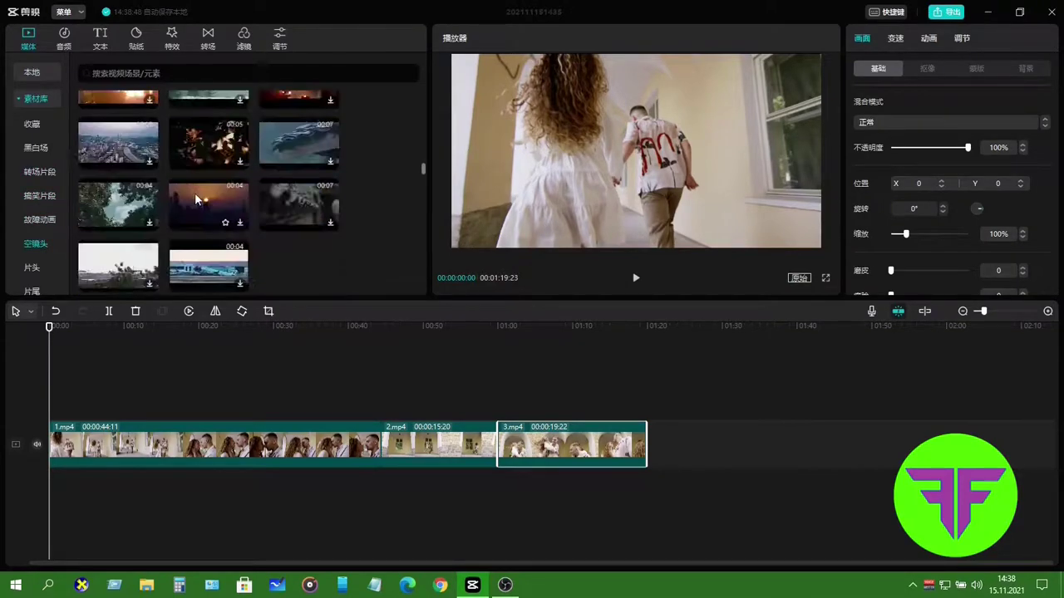
scroll(197, 200, "down", 8)
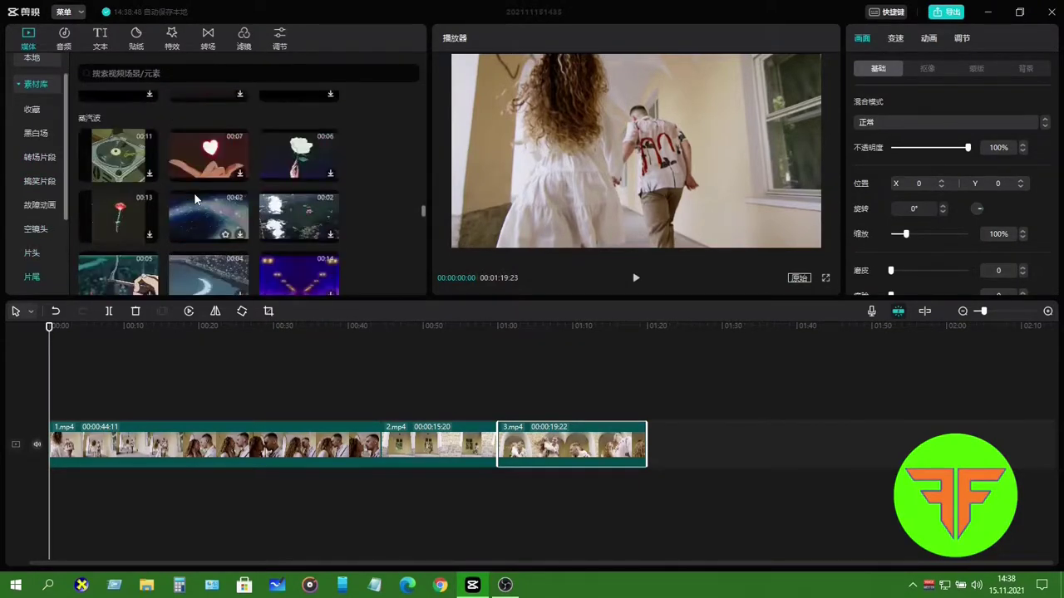
scroll(195, 198, "down", 6)
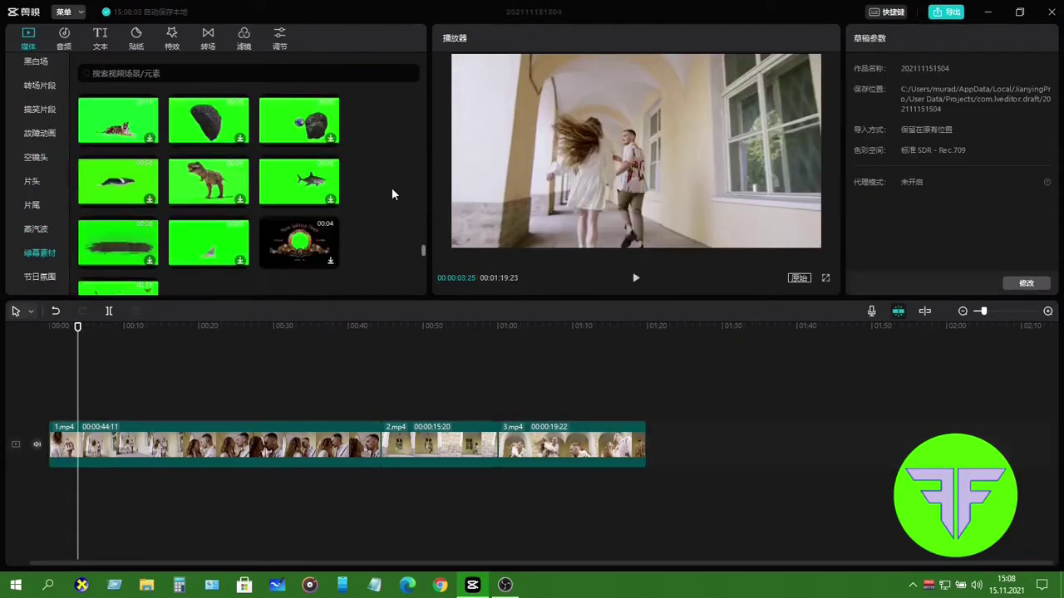
scroll(392, 189, "up", 8)
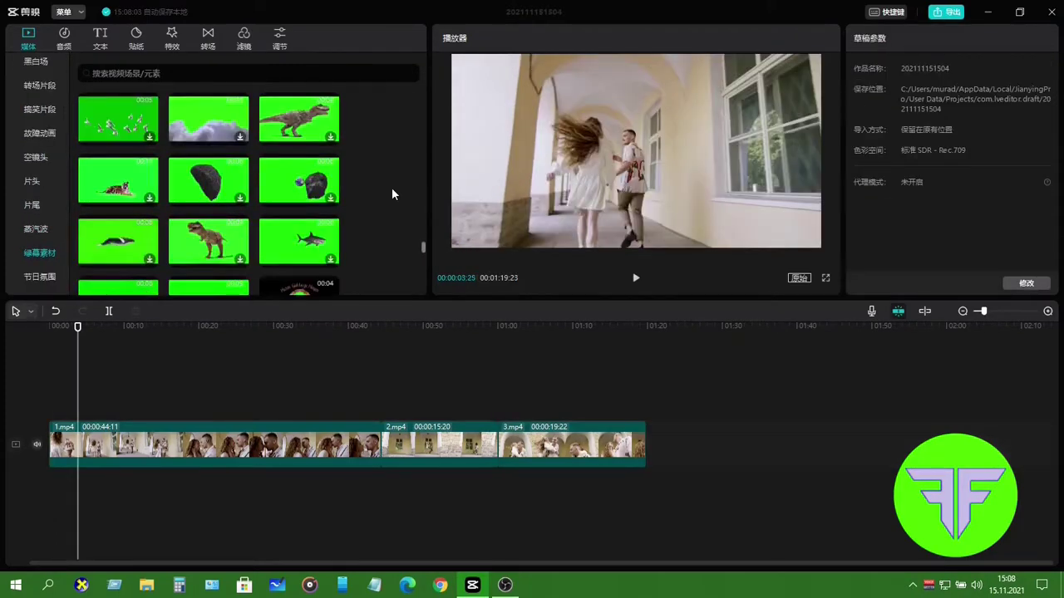
scroll(391, 193, "up", 5)
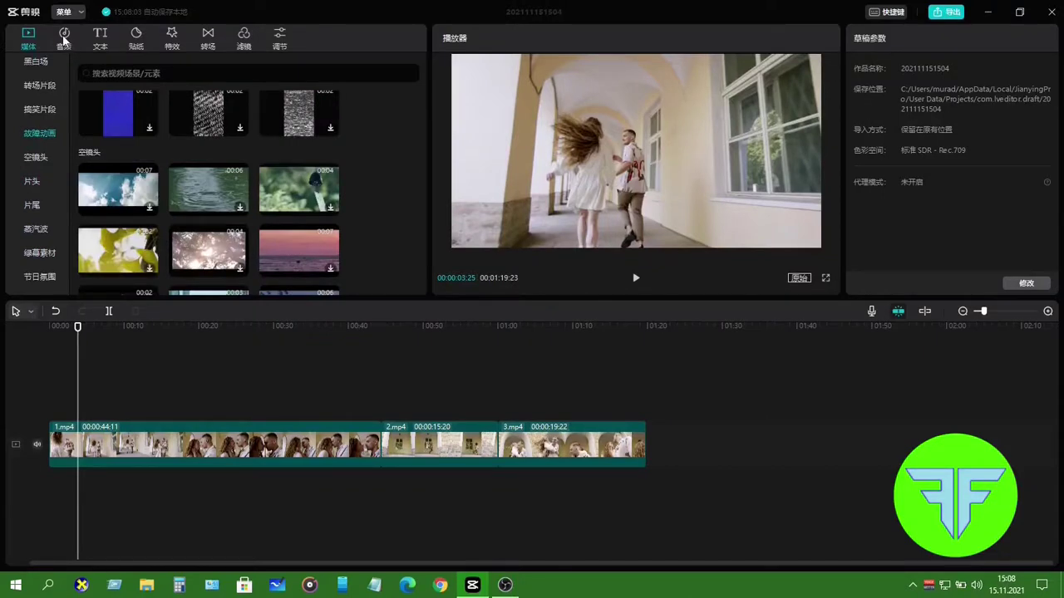
- Browse the built-in music library (音乐素材), examining the tracks in the beat-sync category (卡点)
left_click(63, 37)
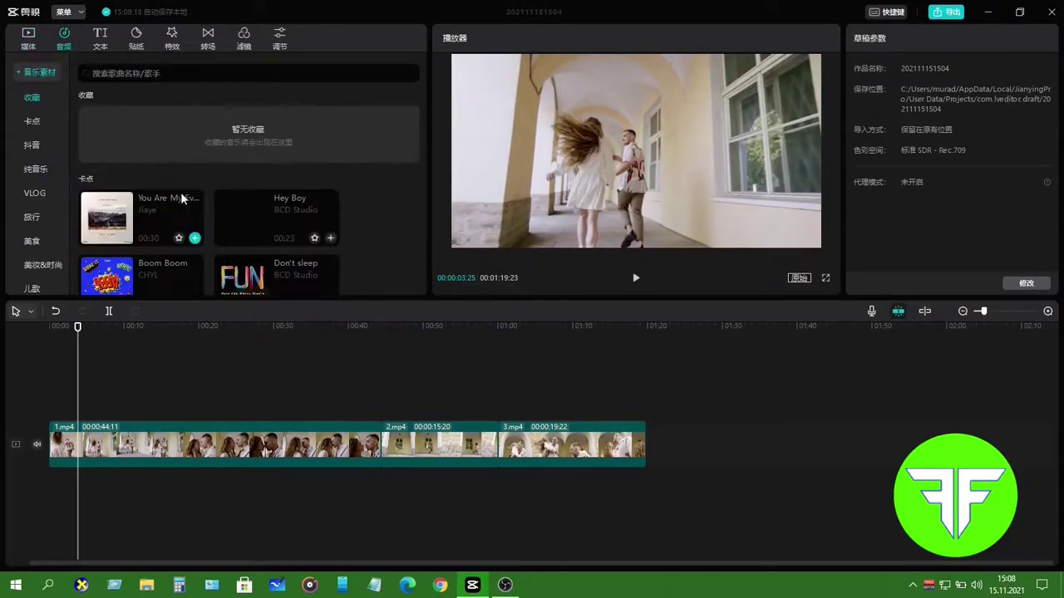
scroll(181, 192, "down", 2)
scroll(181, 196, "down", 3)
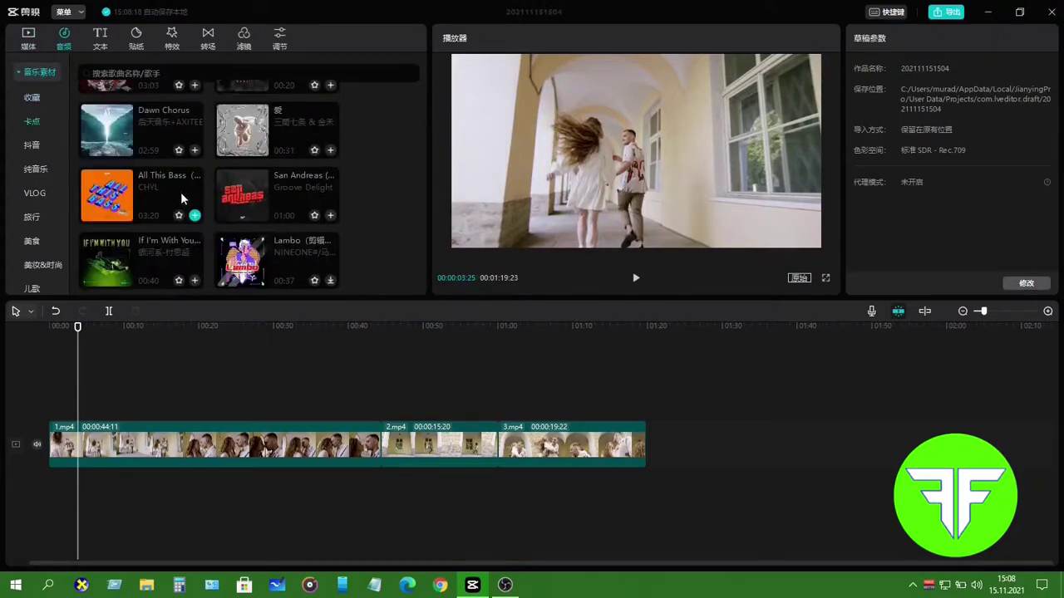
scroll(180, 192, "down", 3)
scroll(180, 192, "up", 5)
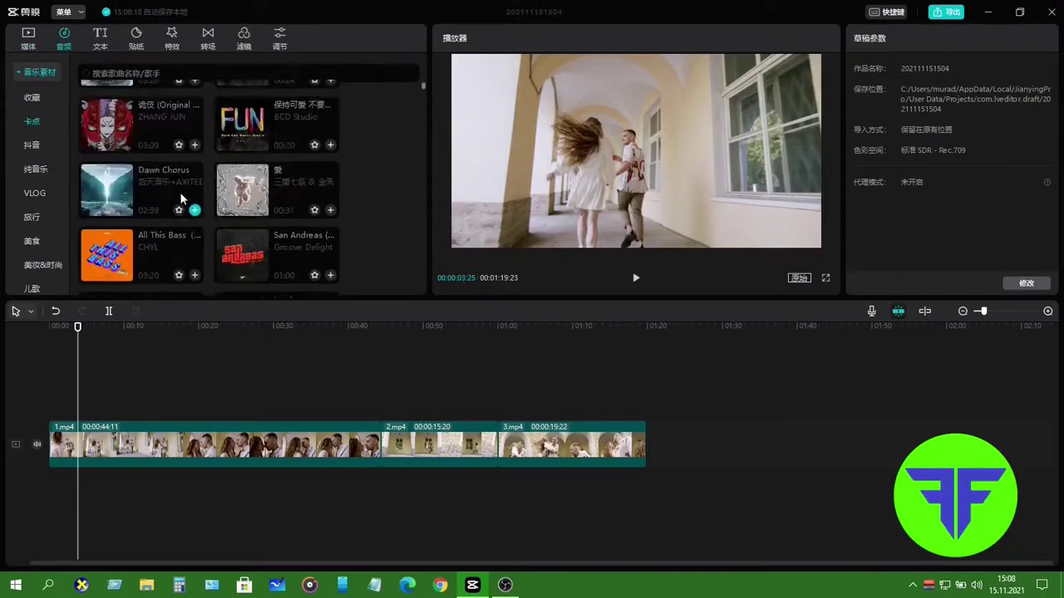
scroll(180, 192, "up", 1)
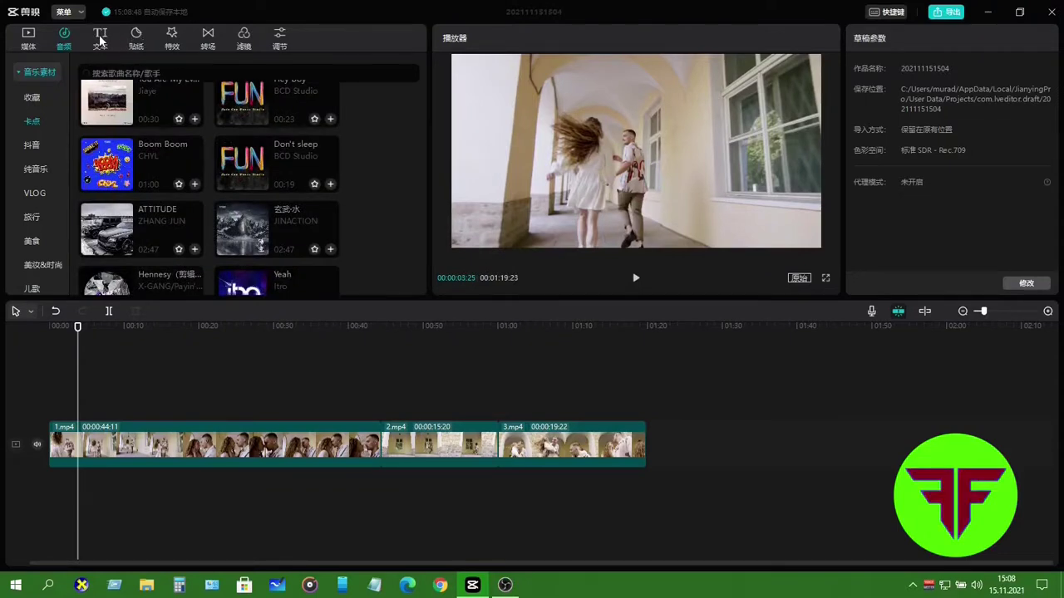
- Add a default text clip (默认文本) above 1.mp4 at about 5 seconds and extend its end to about 41 seconds
left_click(100, 38)
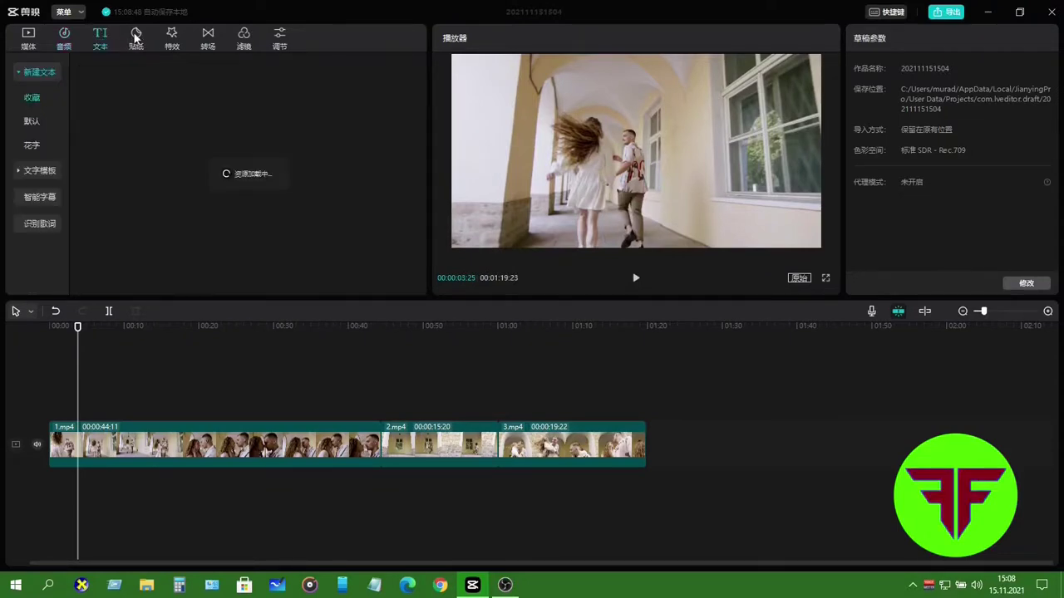
scroll(182, 190, "down", 2)
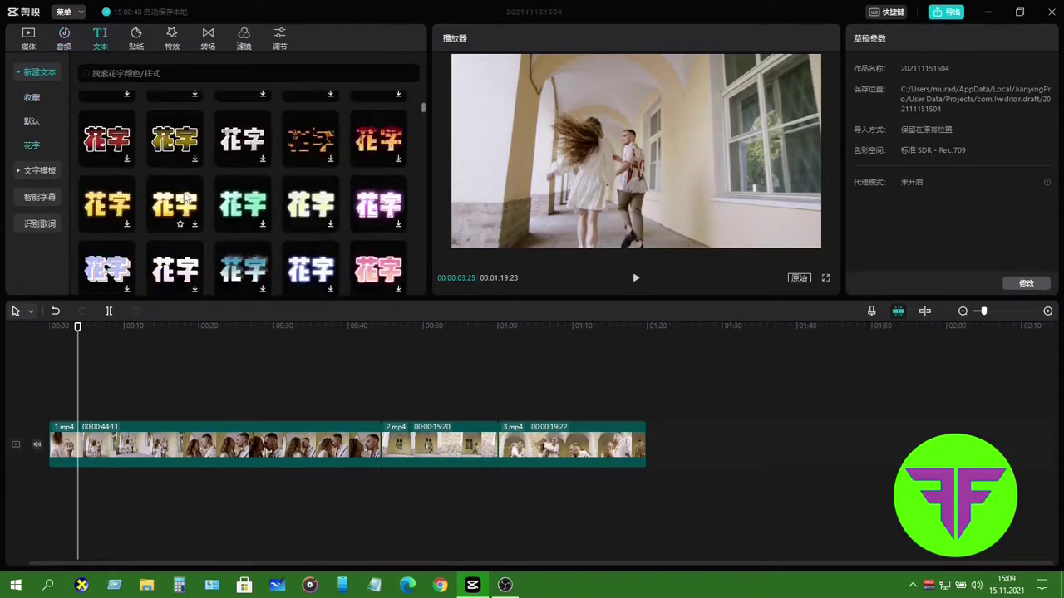
scroll(187, 199, "up", 4)
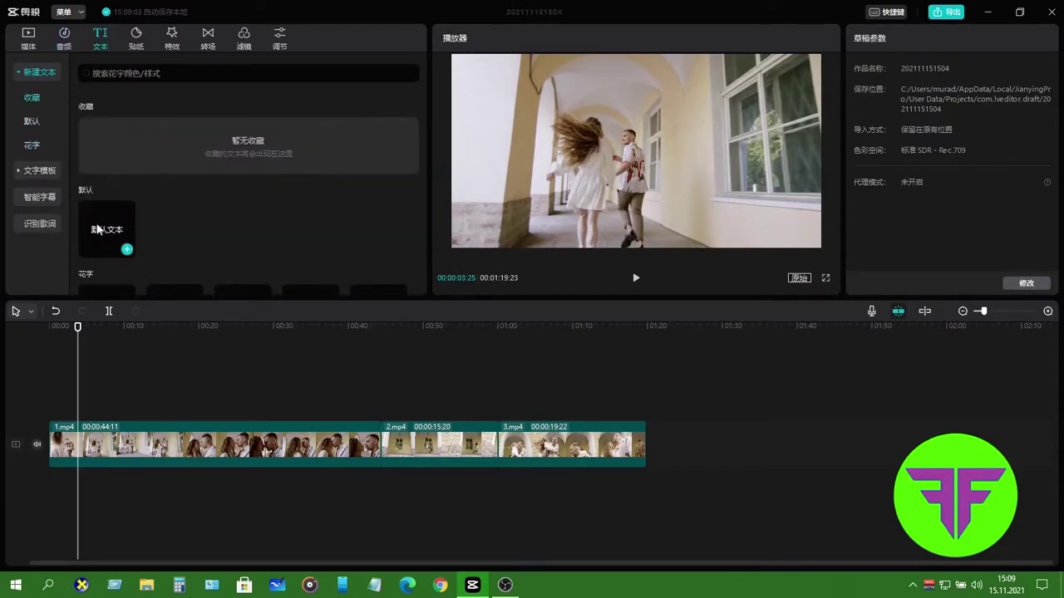
left_click_drag(99, 230, 89, 408)
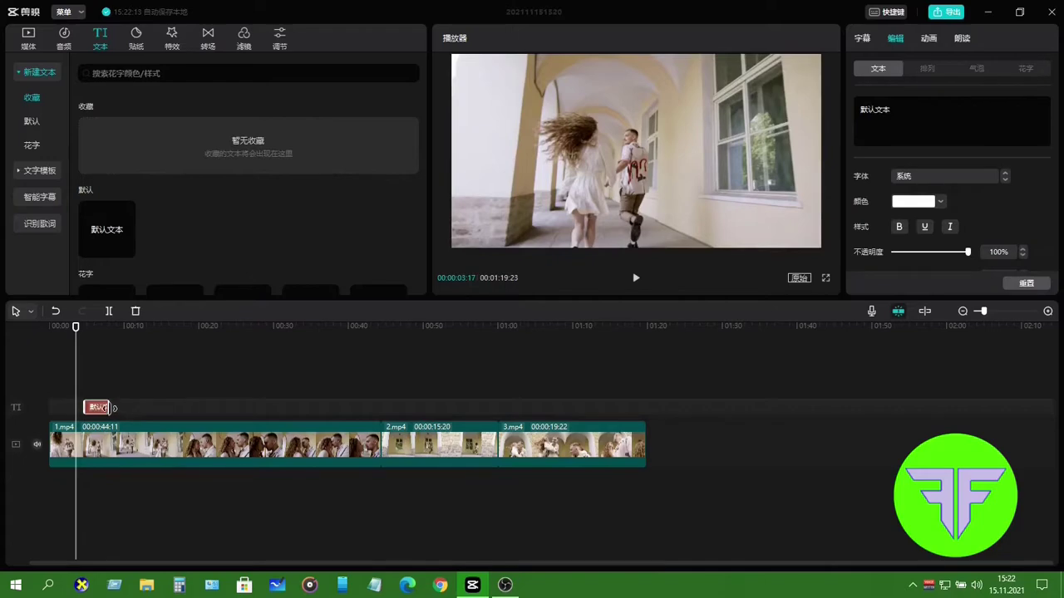
left_click_drag(115, 407, 360, 409)
- Replace the title's placeholder text with the channel name and move the title to the upper part of the video frame
left_click(130, 365)
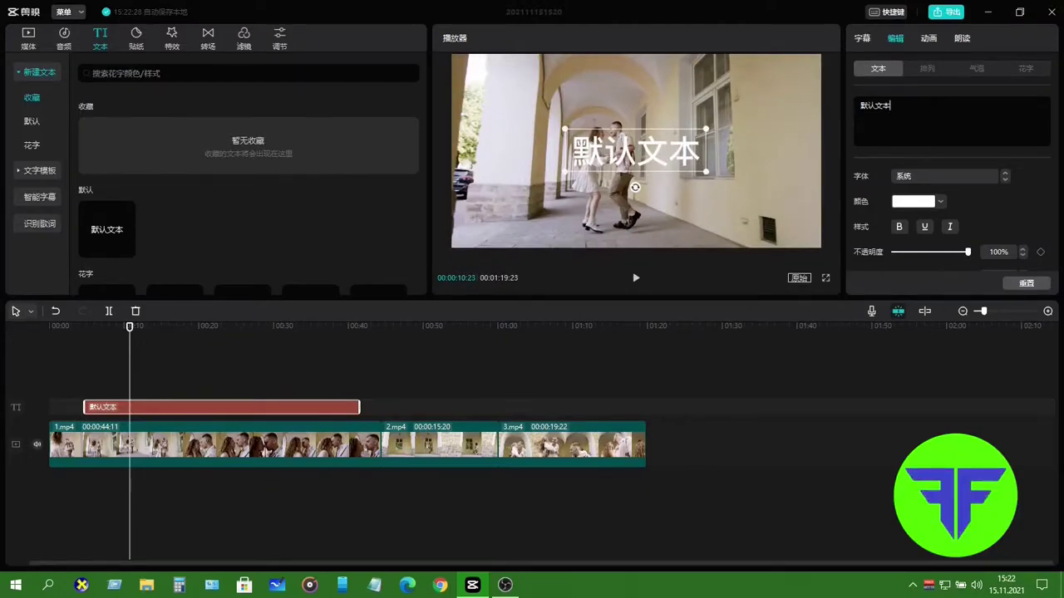
key("BackSpace")
key("BackSpace")
key("BackSpace")
key("BackSpace")
type("FatihFeyz")
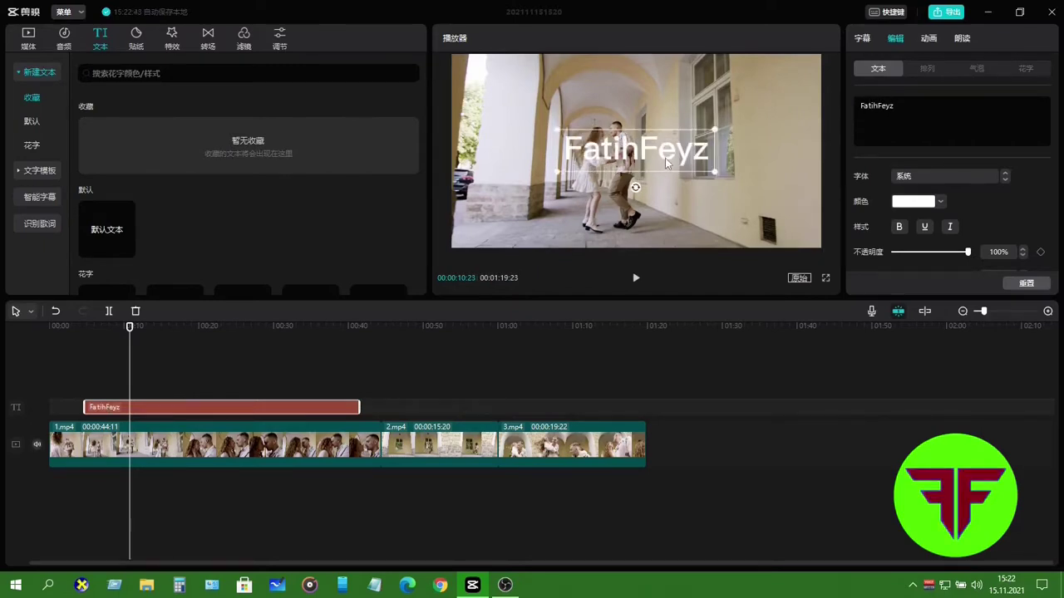
left_click_drag(669, 158, 618, 101)
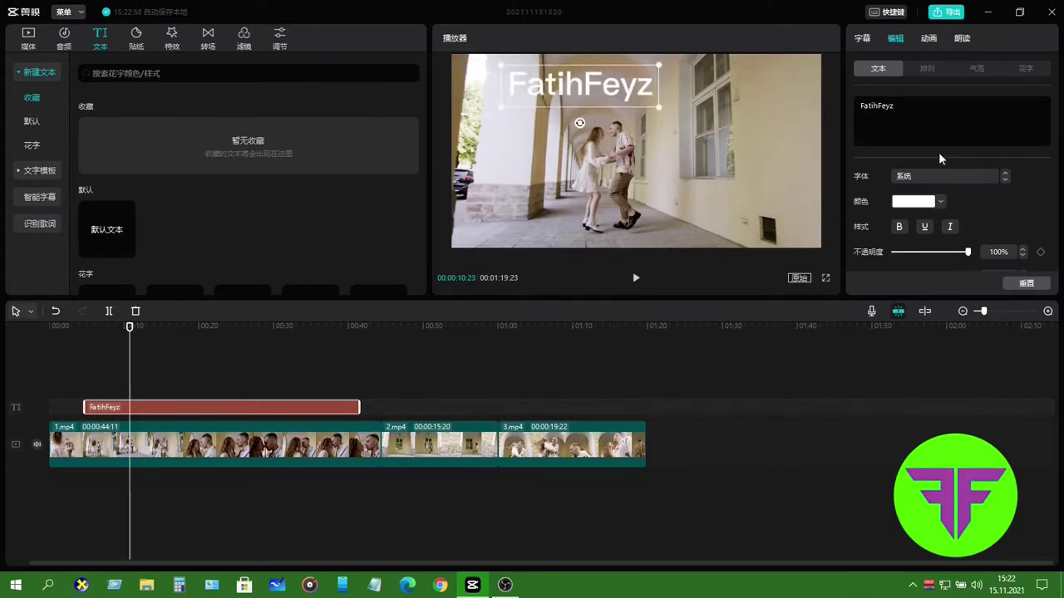
- Color the title text pink and apply the preset style with a light fill and pink outline
left_click(917, 202)
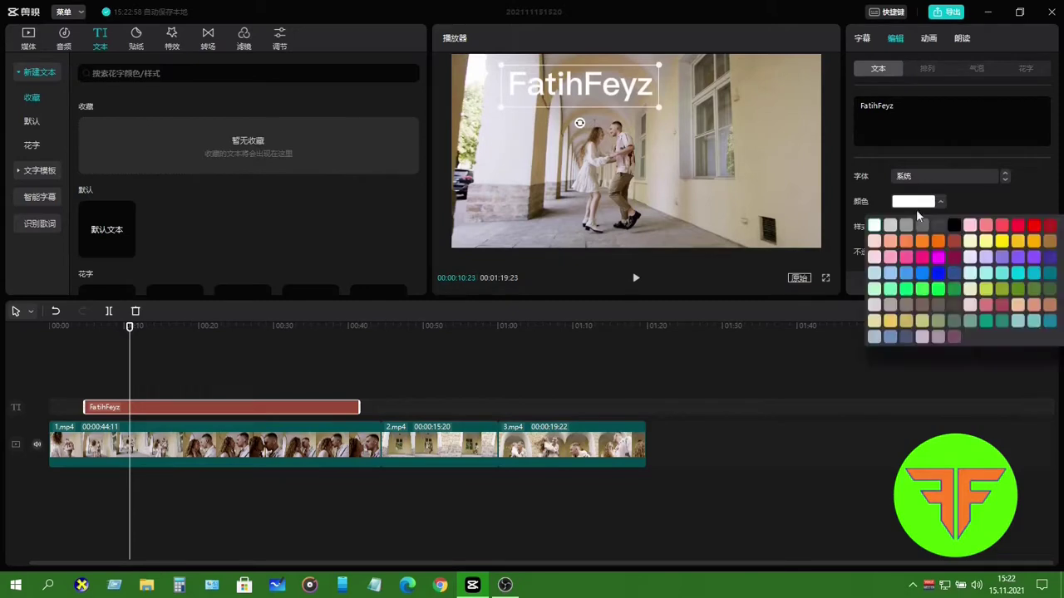
left_click(986, 226)
scroll(950, 185, "down", 5)
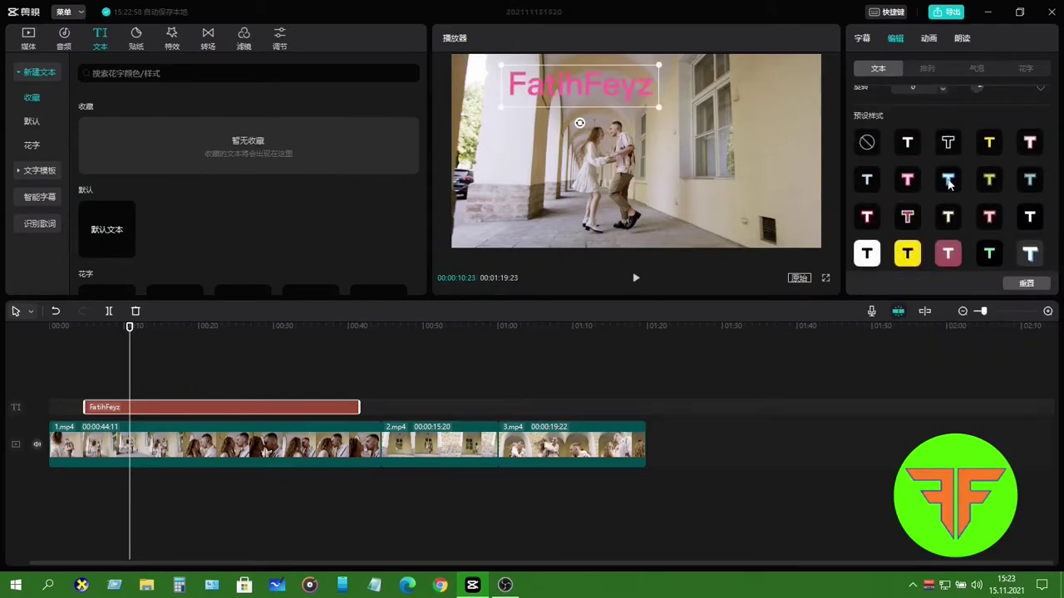
left_click(910, 186)
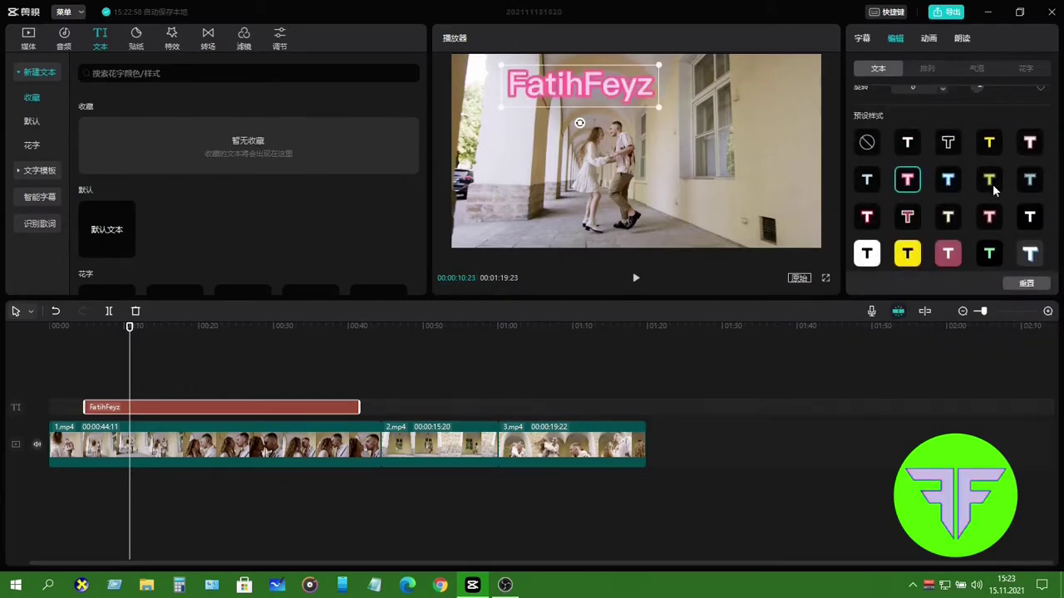
- Examine the title's spacing and alignment options (排列) and the available speech-bubble templates (气泡)
scroll(994, 191, "up", 5)
left_click(939, 69)
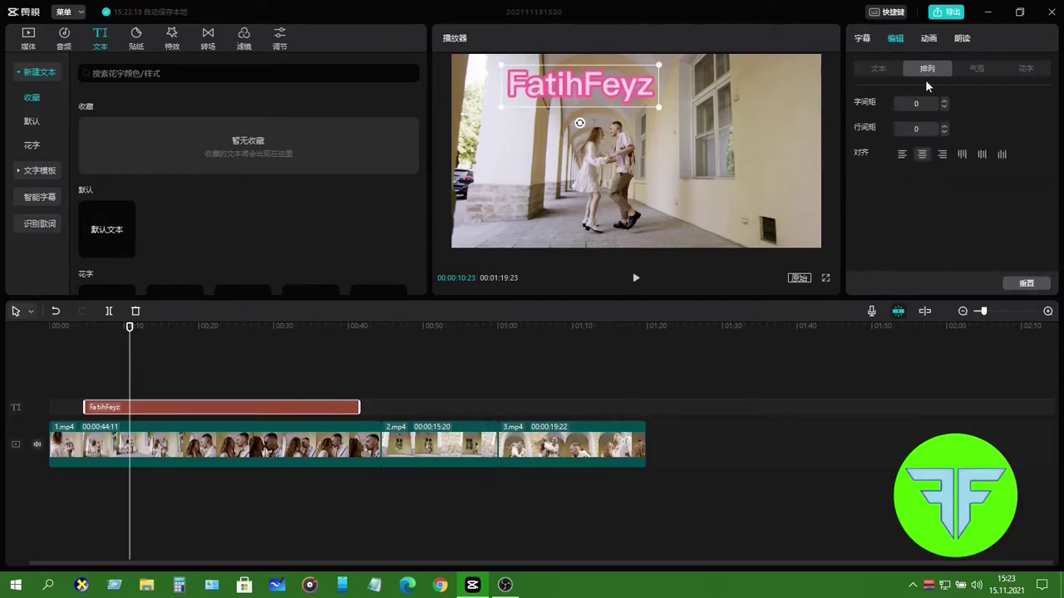
left_click(983, 66)
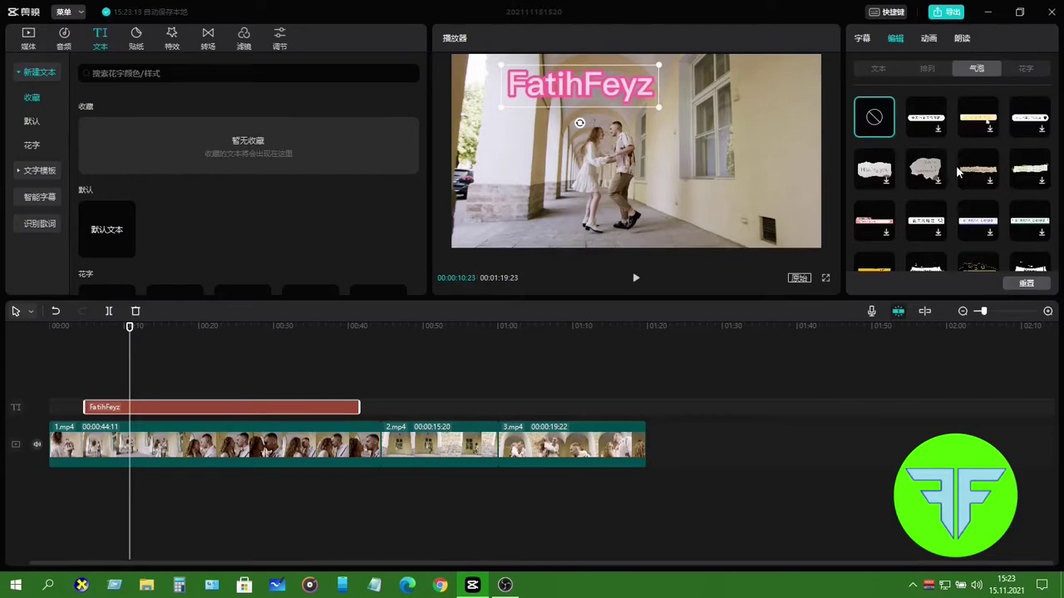
scroll(956, 165, "down", 5)
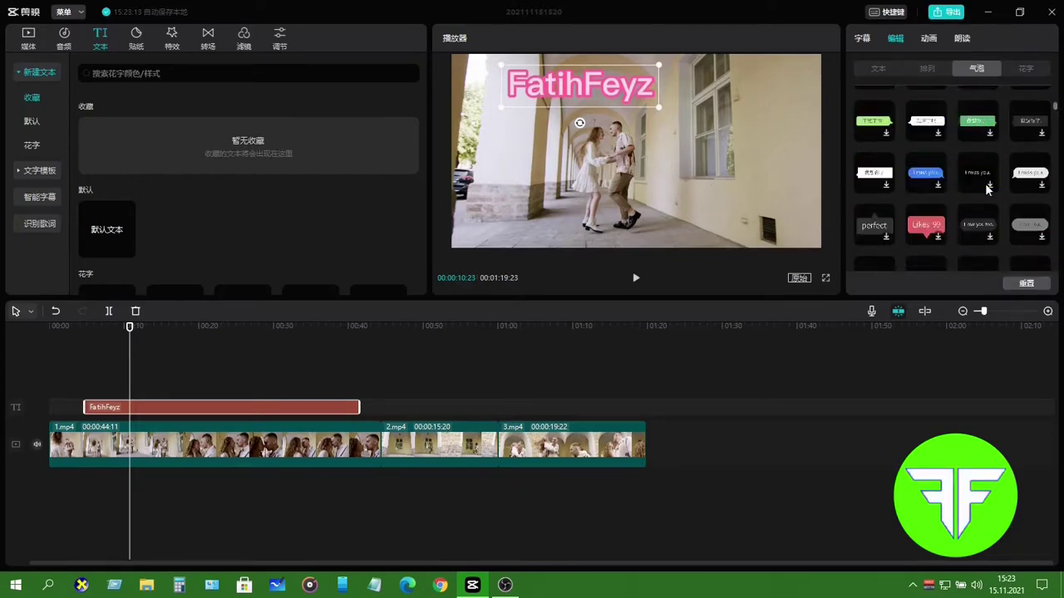
scroll(985, 182, "up", 5)
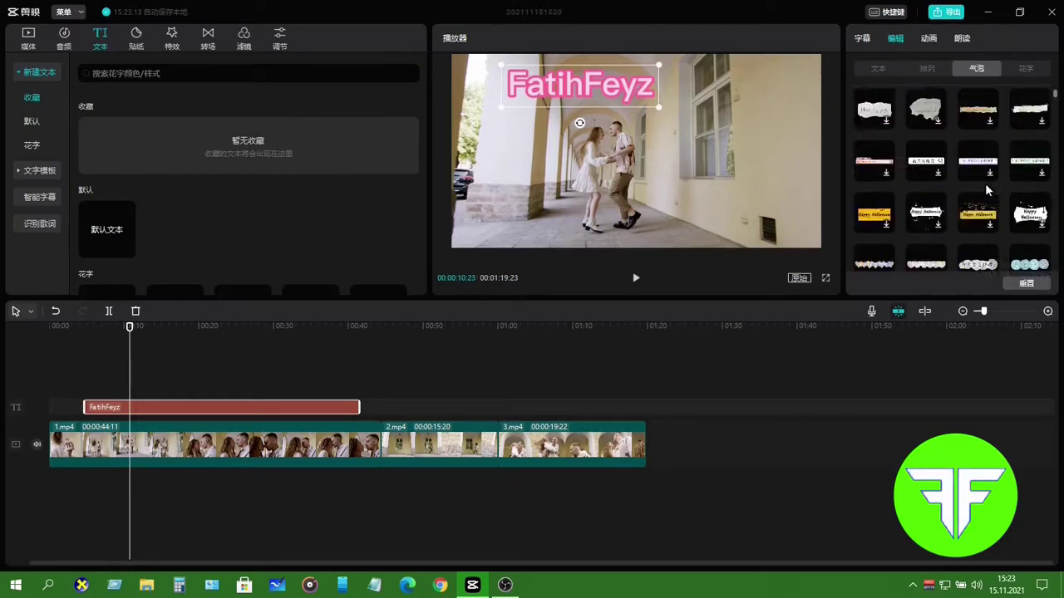
- Enable the black background box (边框) and the shadow (阴影) for the title text
left_click(886, 69)
scroll(988, 183, "down", 5)
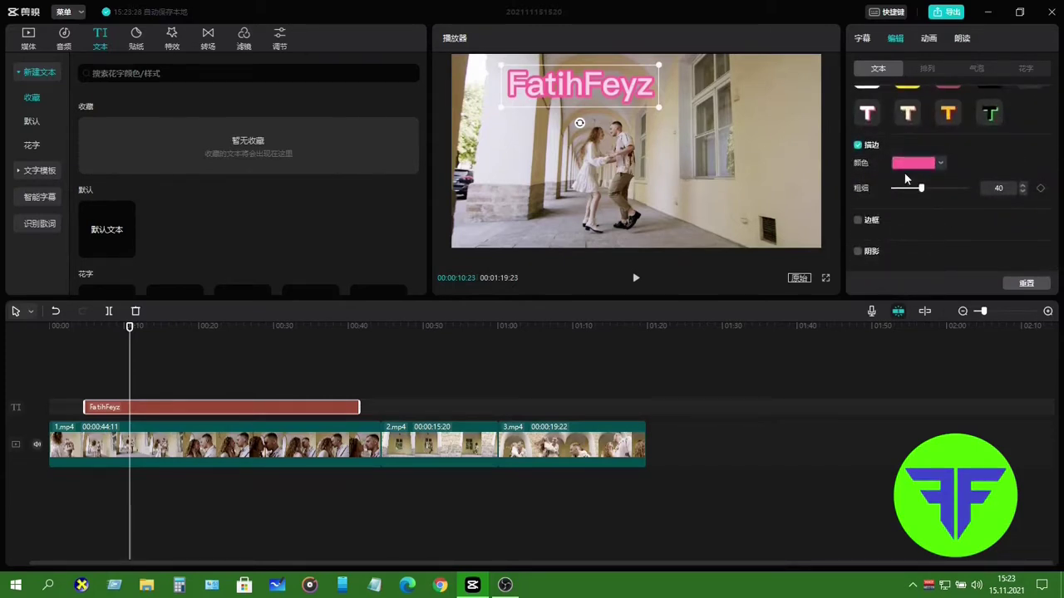
left_click(857, 221)
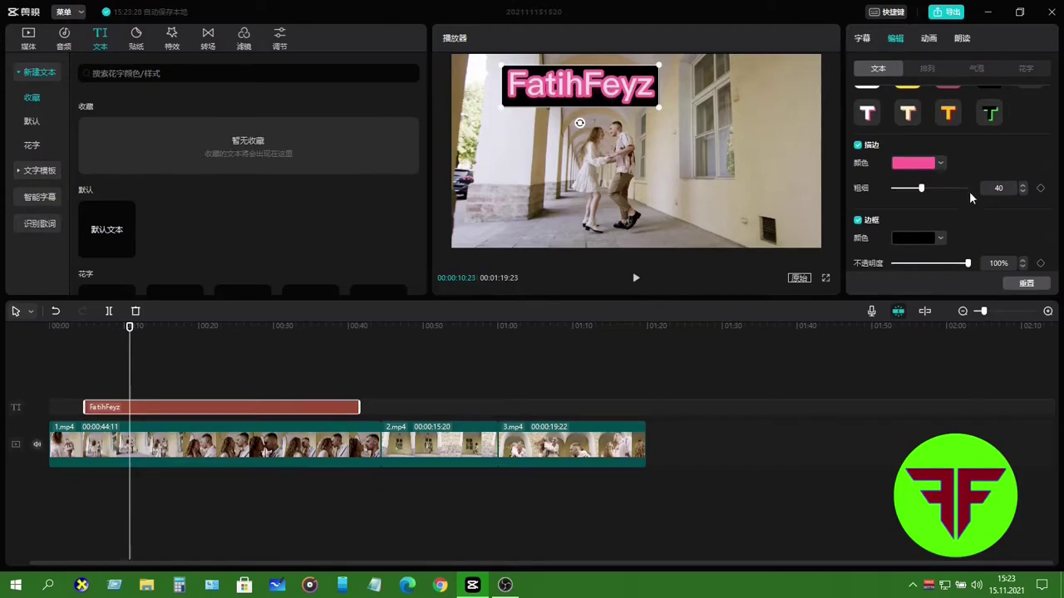
scroll(966, 187, "down", 1)
left_click(859, 252)
scroll(936, 183, "down", 3)
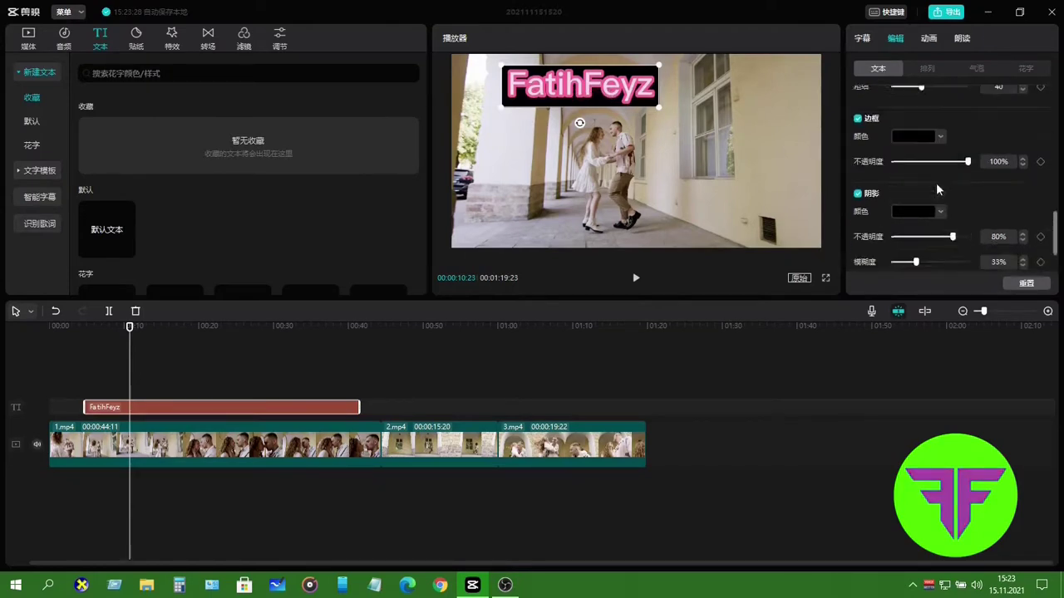
left_click(918, 150)
scroll(956, 191, "down", 5)
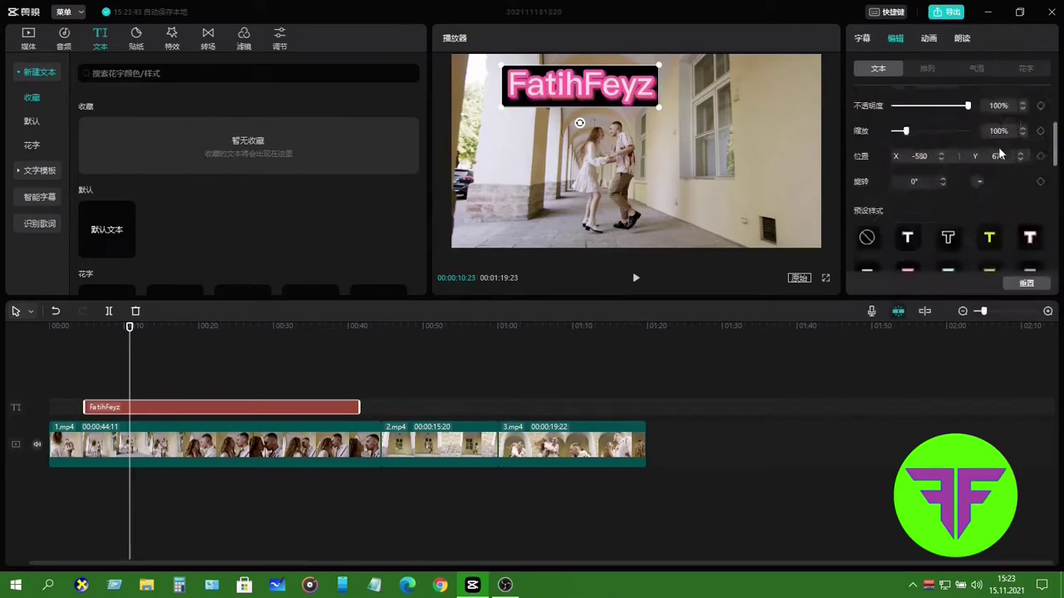
- Apply the spiral-rise entrance animation (螺旋上升) to the title
left_click(931, 40)
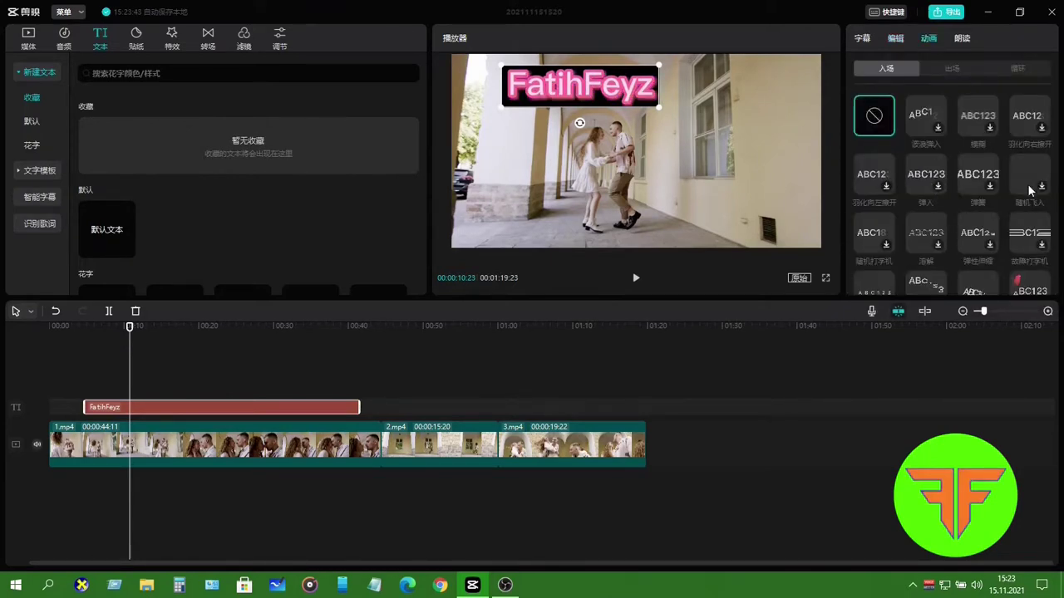
scroll(956, 141, "down", 1)
scroll(965, 148, "down", 1)
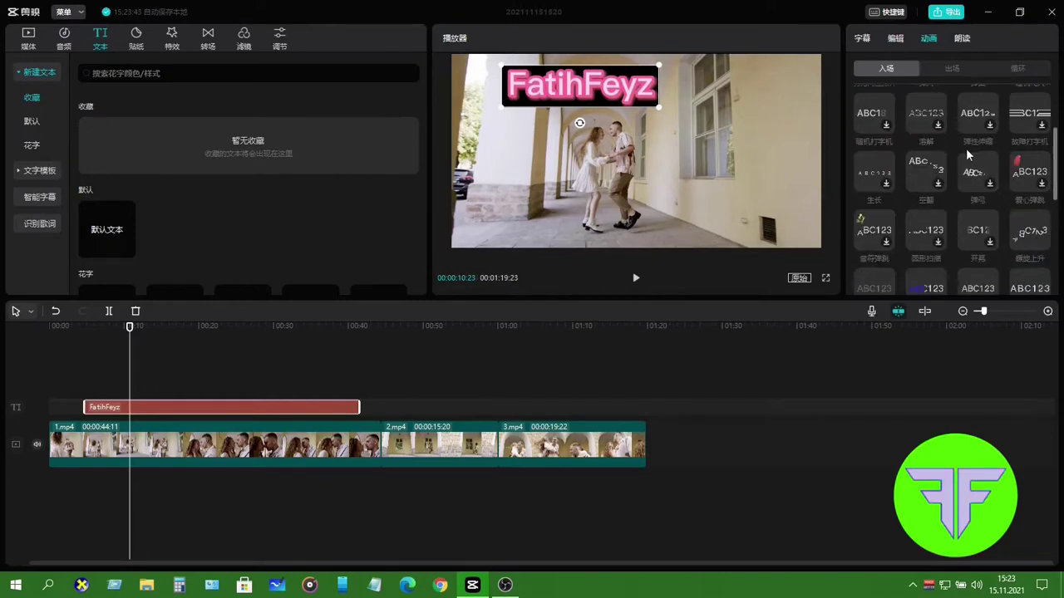
scroll(965, 148, "down", 1)
scroll(968, 154, "up", 3)
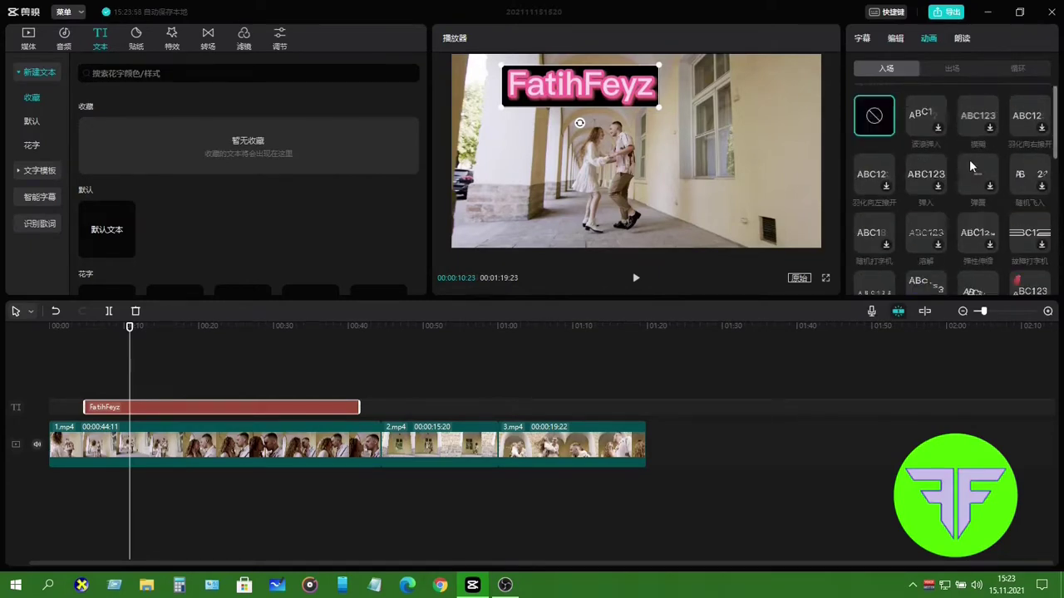
scroll(1028, 225, "down", 2)
left_click(1029, 226)
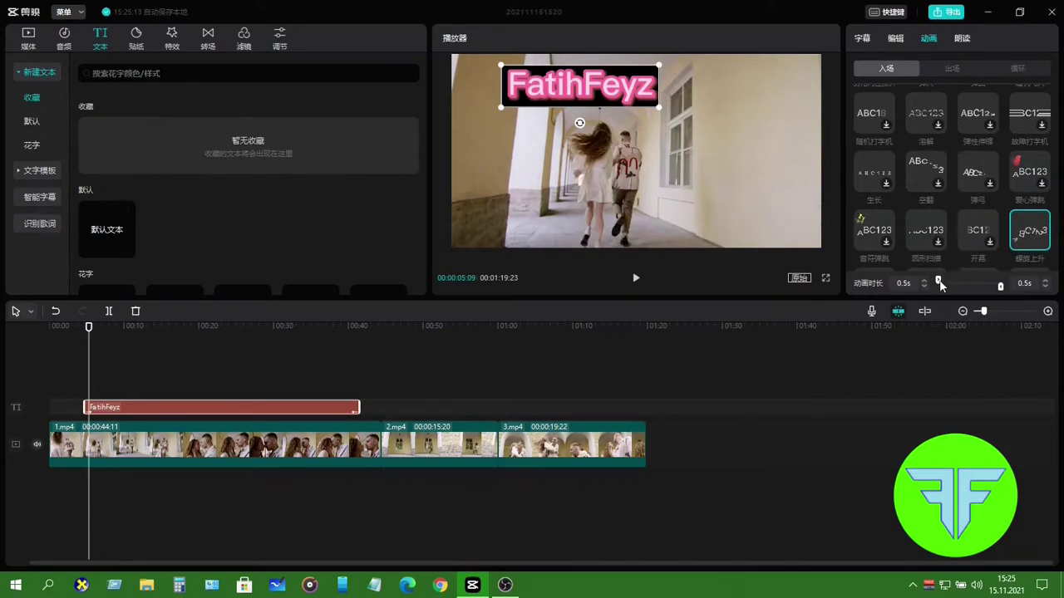
- Set the title's entrance animation duration to 3.6 s and delete the title clip after playing it back
left_click_drag(940, 283, 944, 287)
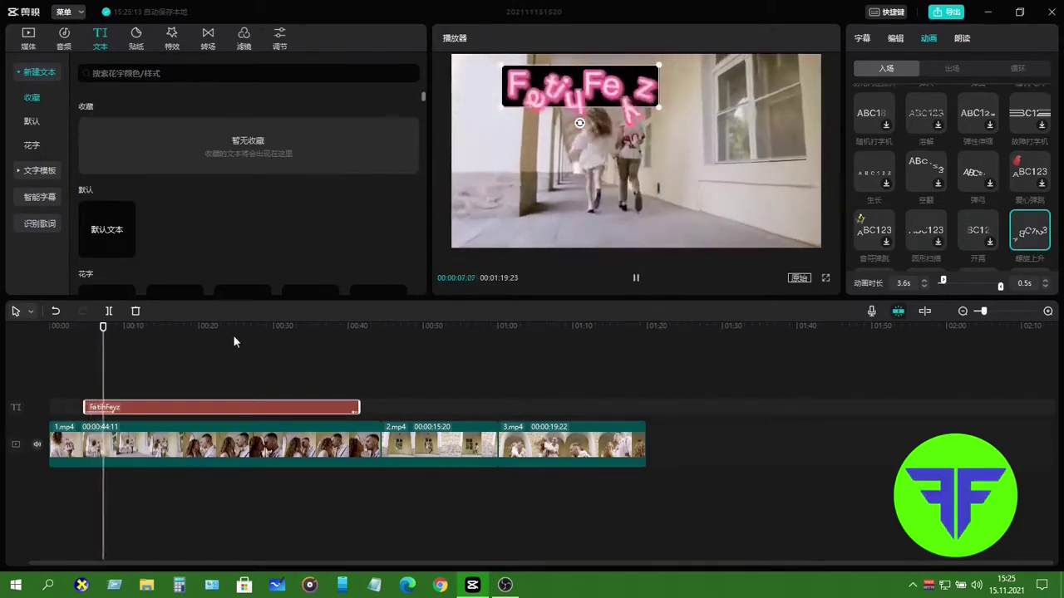
left_click(634, 281)
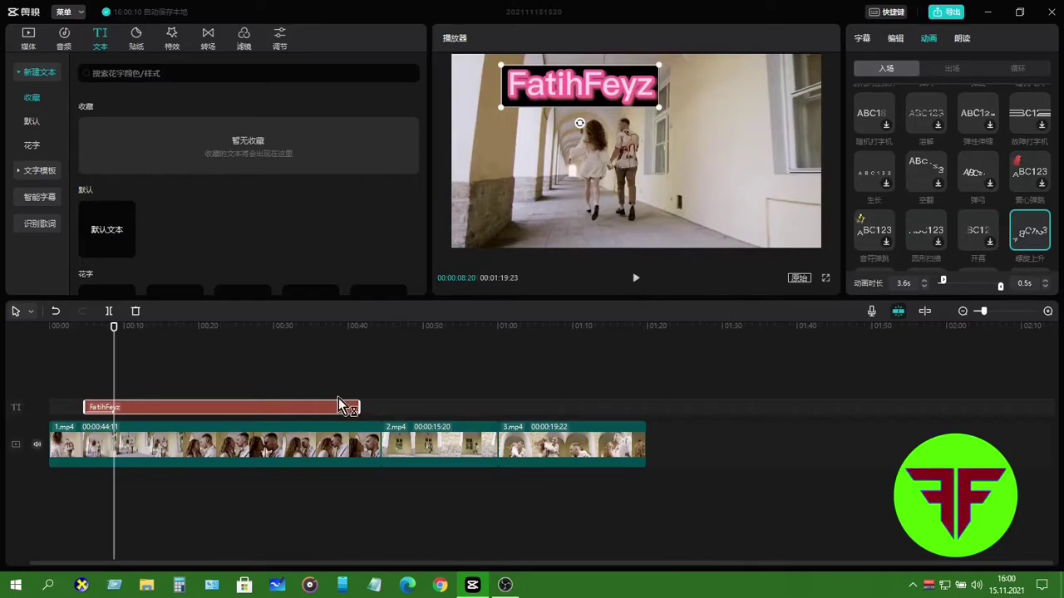
left_click(136, 311)
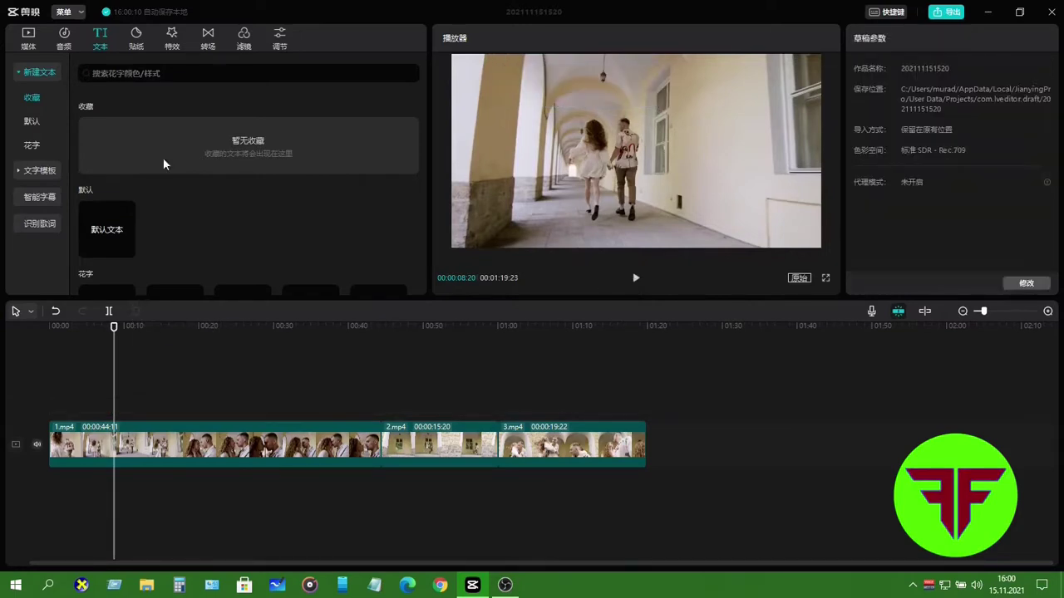
- Browse the built-in sticker library (贴纸素材), examining the popular, sparkle (闪闪氛围) and emotion (情绪) categories
left_click(136, 35)
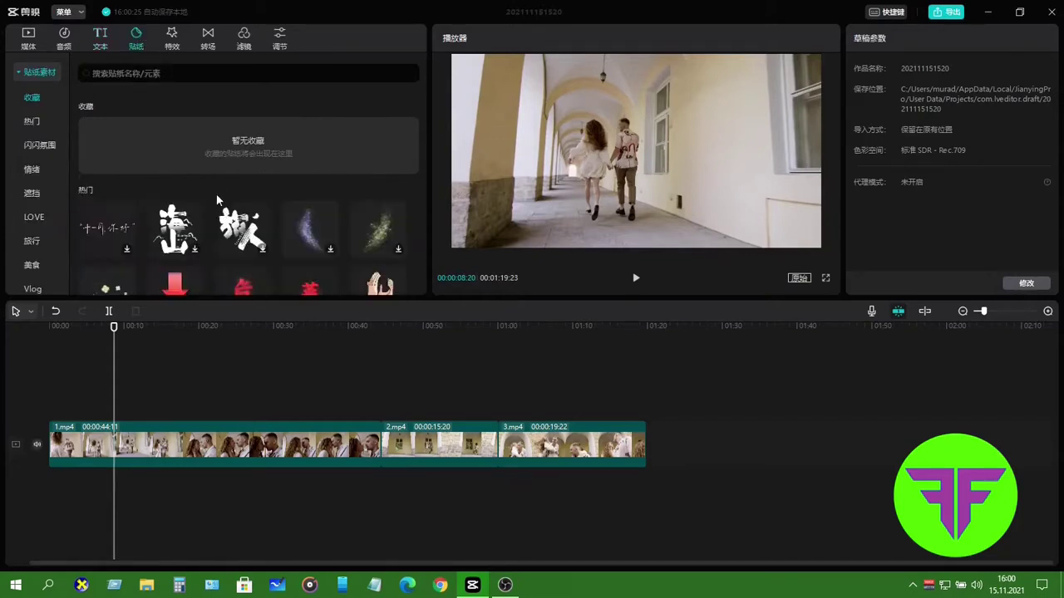
scroll(220, 193, "down", 10)
scroll(219, 193, "down", 10)
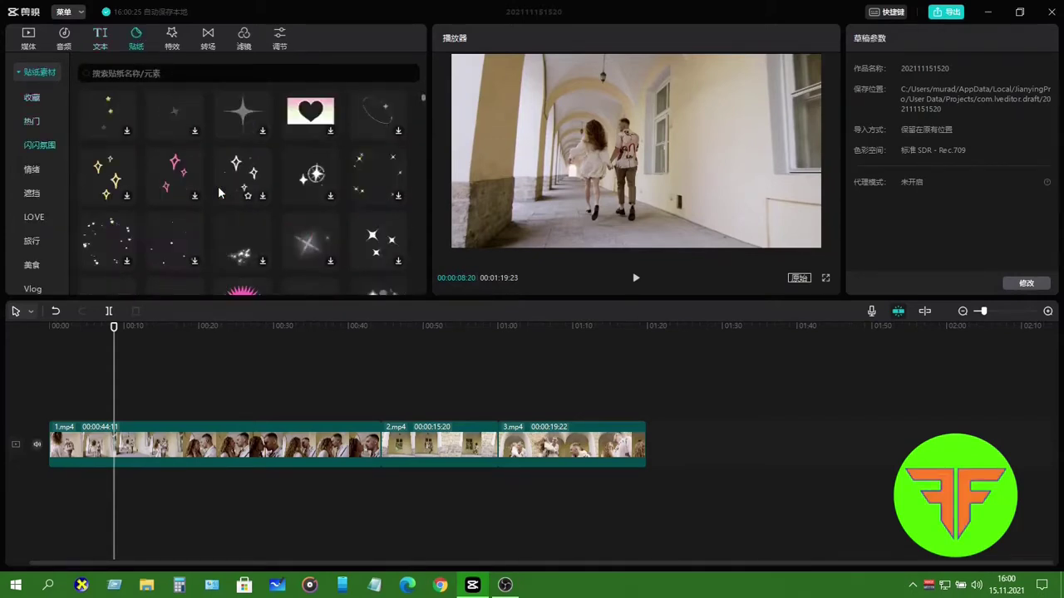
scroll(218, 192, "down", 10)
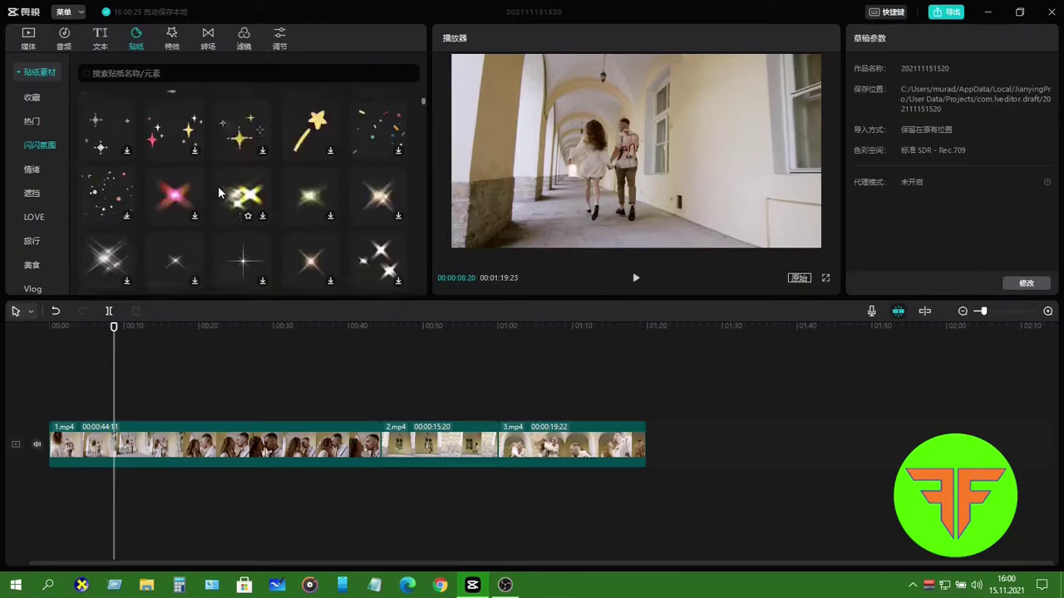
scroll(218, 192, "up", 8)
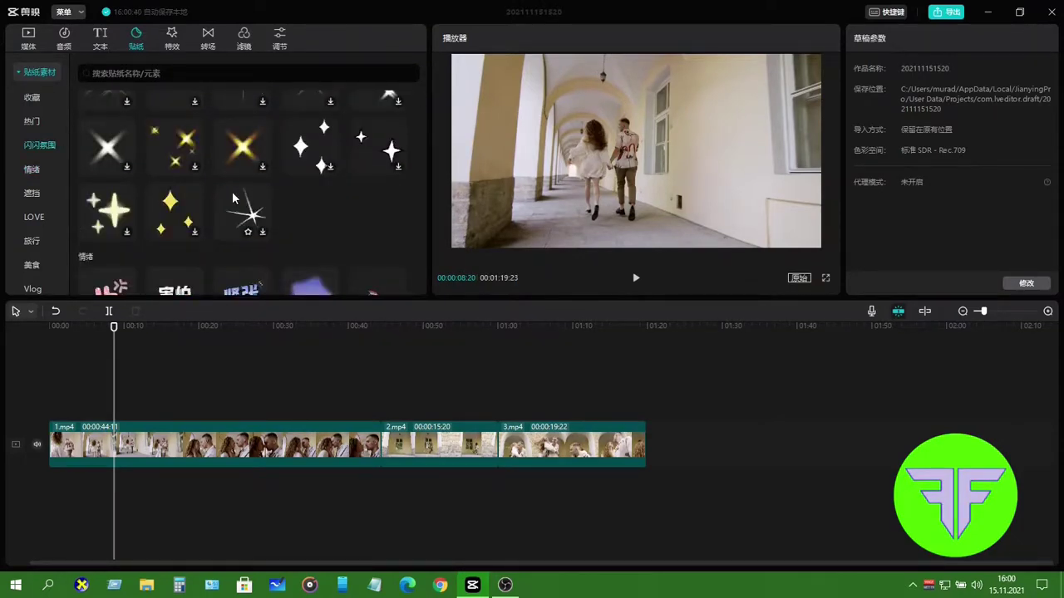
scroll(218, 193, "down", 5)
- Preview the red down-arrow sticker, place it on the timeline at about 8 seconds and delete it again
left_click(175, 125)
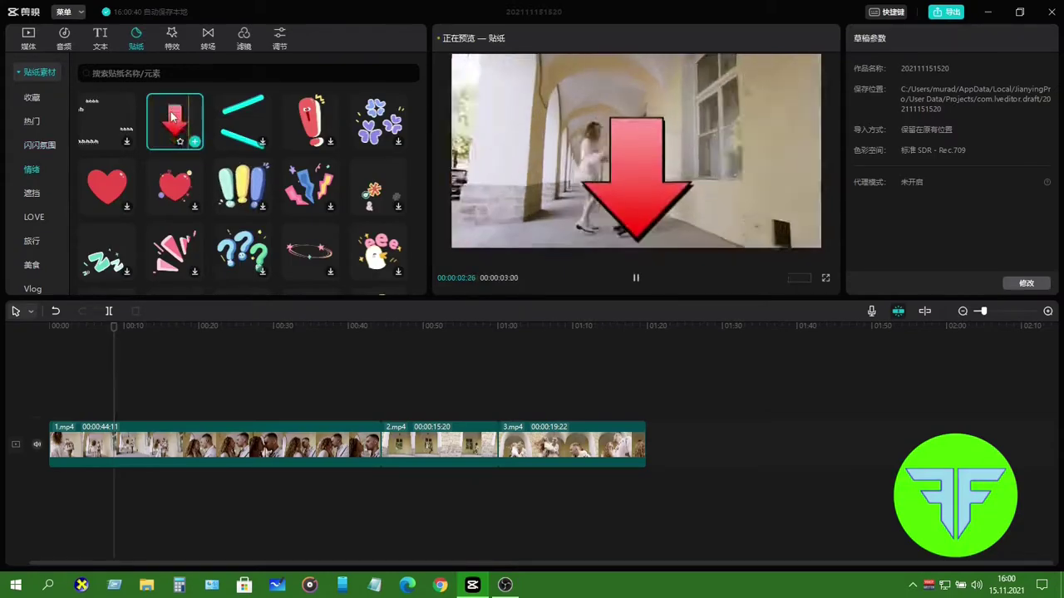
left_click_drag(175, 125, 110, 327)
key("Delete")
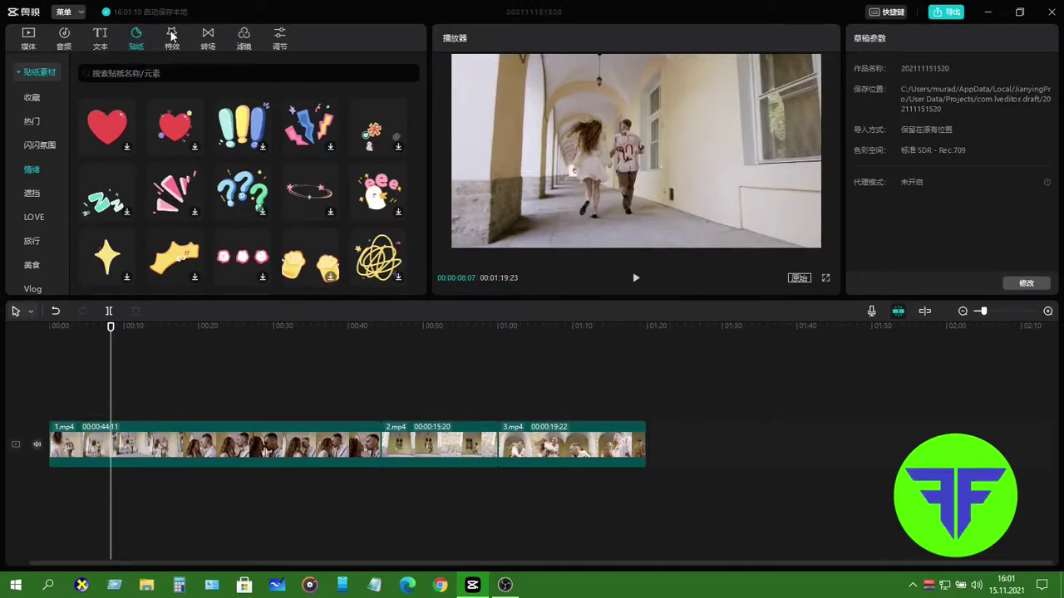
- Add the 闪闪发光 II effect above clip 1.mp4 at about 9 seconds and play it back
left_click(172, 38)
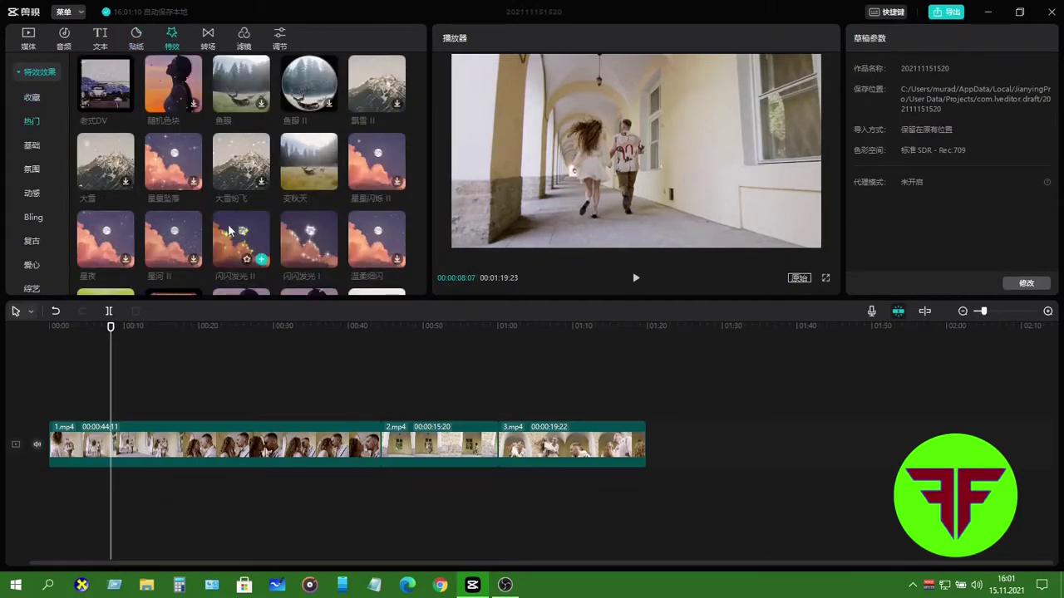
left_click_drag(229, 231, 127, 406)
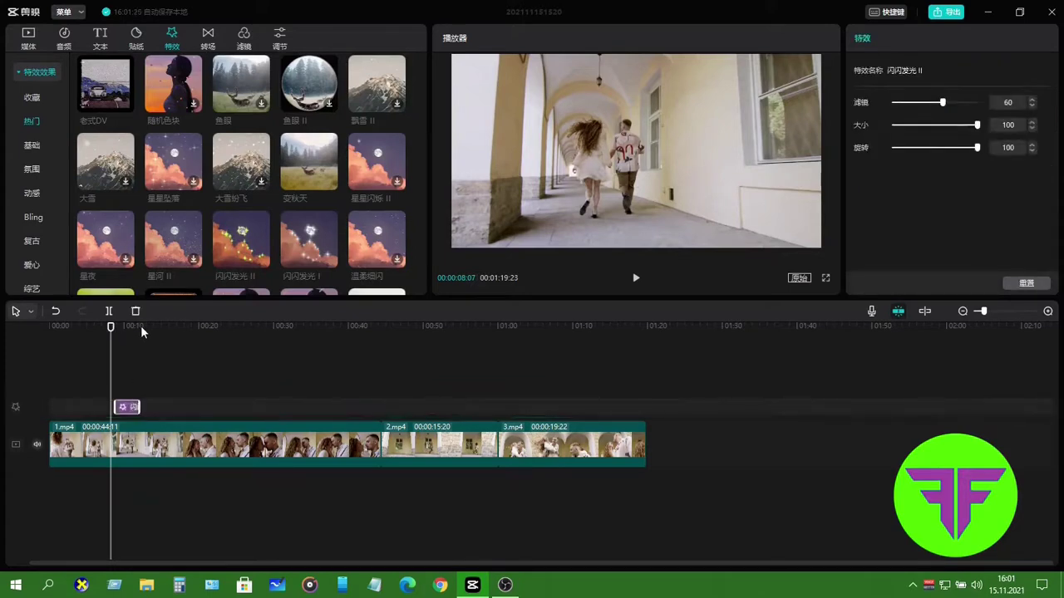
left_click(636, 278)
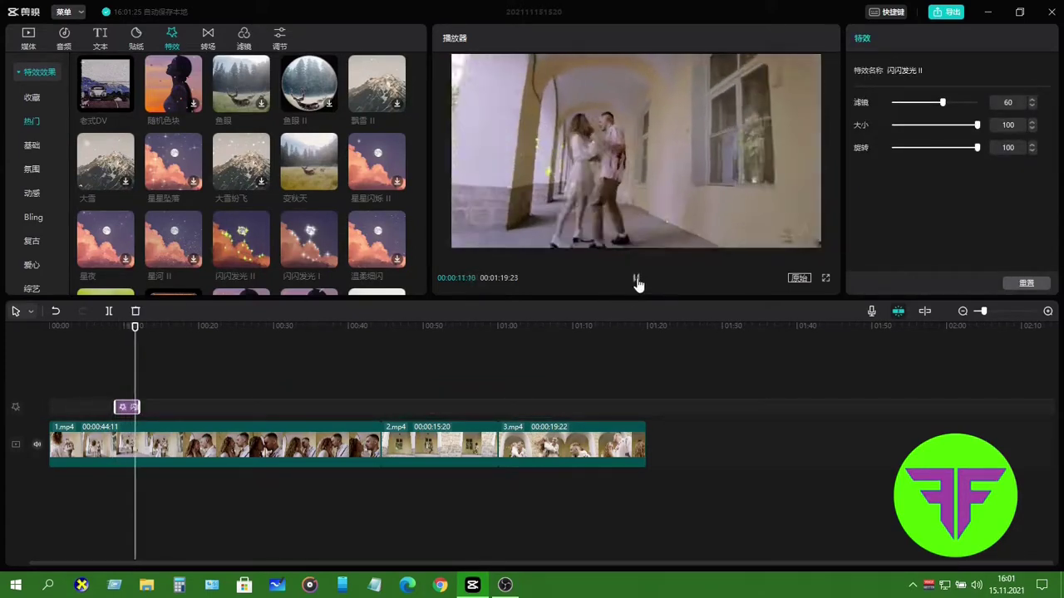
left_click(636, 278)
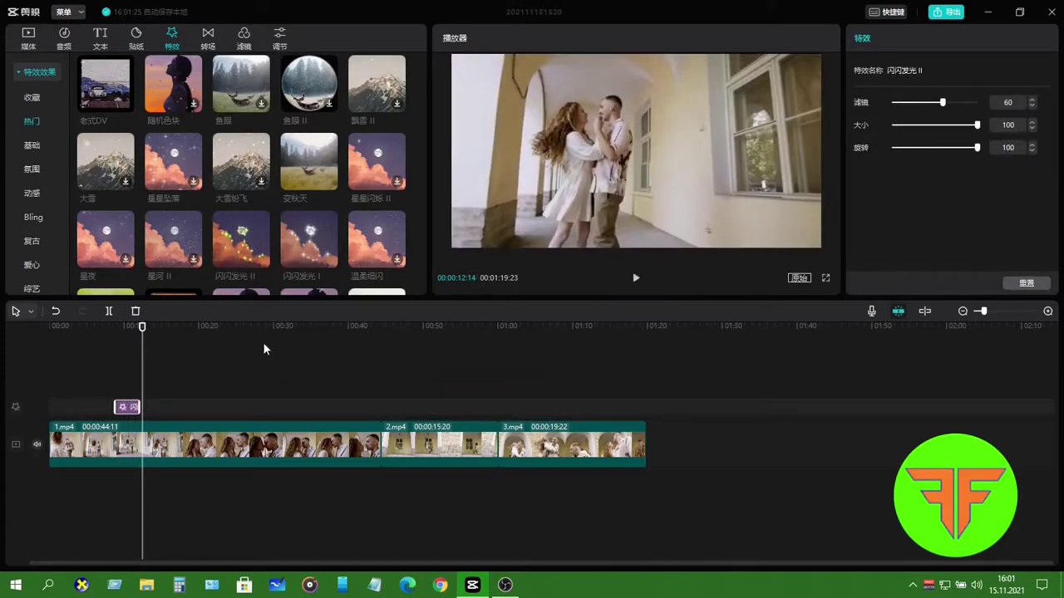
- Browse the built-in transitions and place the slideshow (幻灯片) transition 倒影 between clips 2.mp4 and 3.mp4
left_click(207, 37)
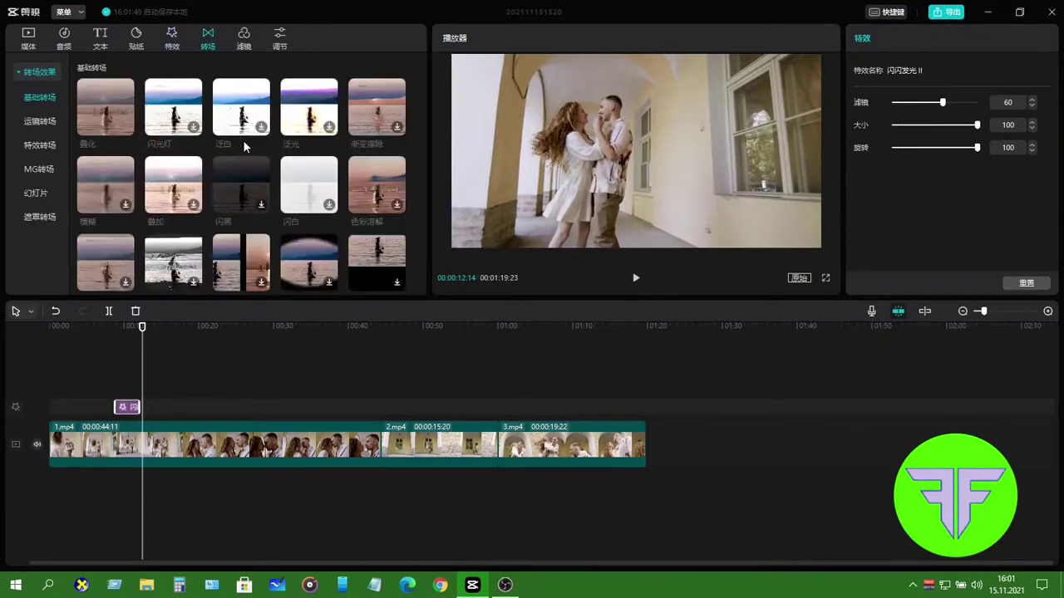
scroll(243, 195, "down", 5)
scroll(243, 195, "down", 2)
scroll(353, 156, "up", 6)
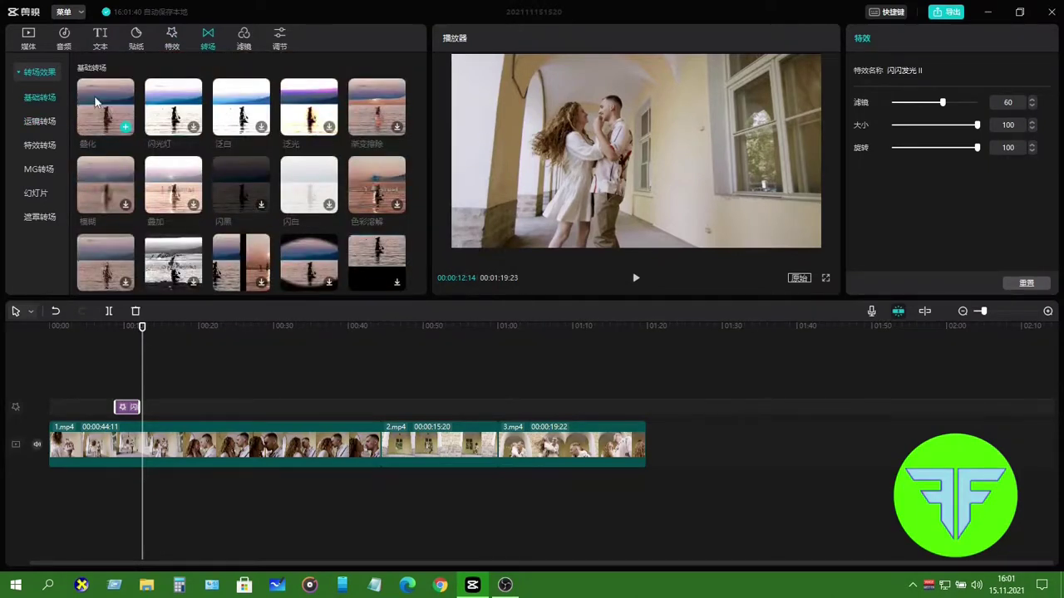
scroll(93, 131, "down", 15)
left_click(226, 390)
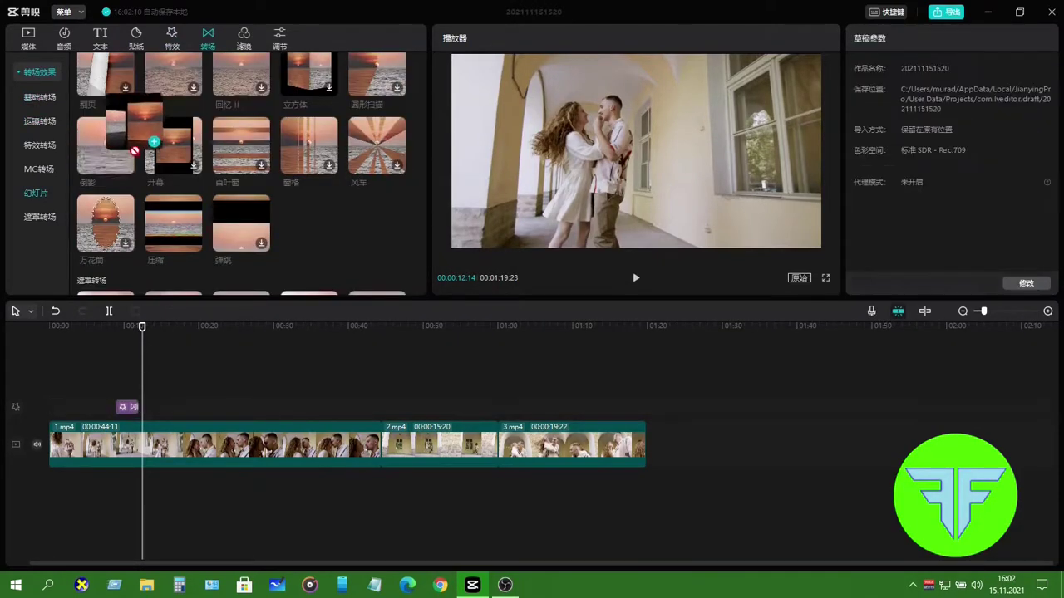
left_click_drag(497, 450, 498, 450)
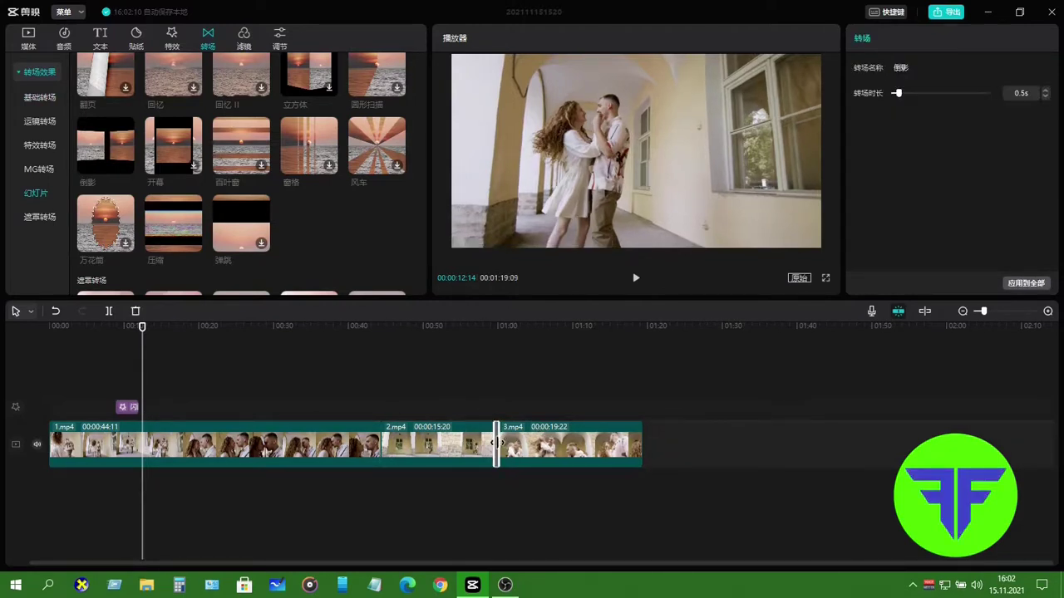
- Lengthen the transition between 2.mp4 and 3.mp4 on the timeline and play it back from about 55 seconds
mouse_move(498, 443)
left_mouse_down()
mouse_move(508, 444)
mouse_move(497, 444)
left_mouse_up()
left_click(465, 400)
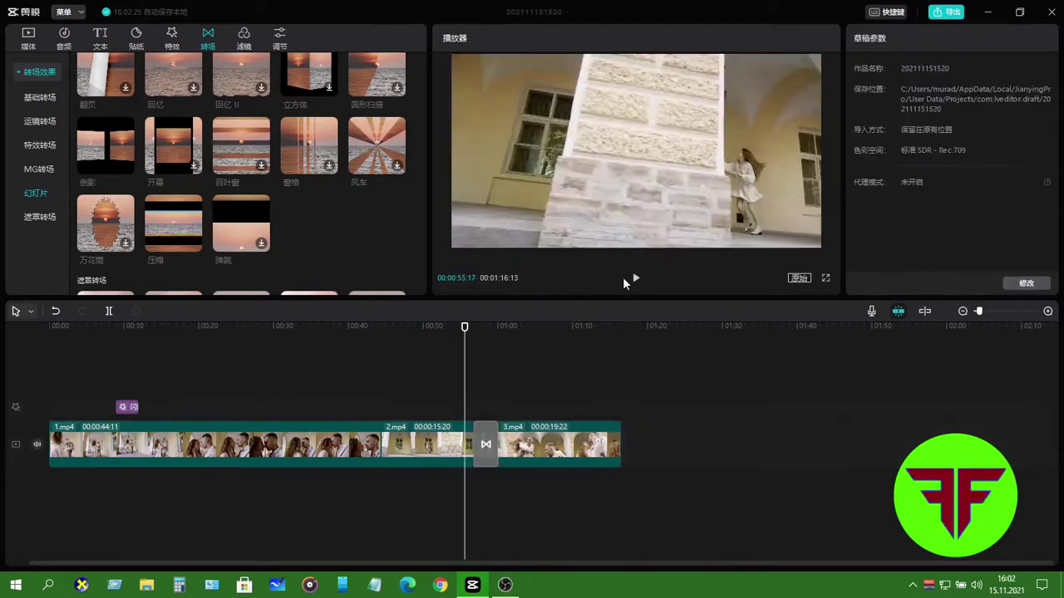
left_click(635, 280)
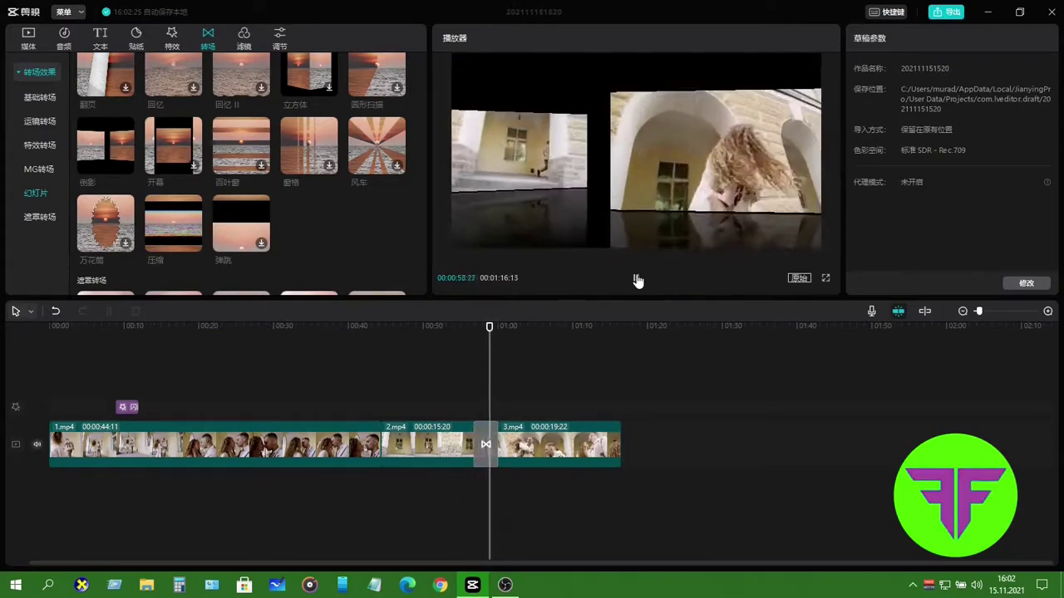
left_click(637, 281)
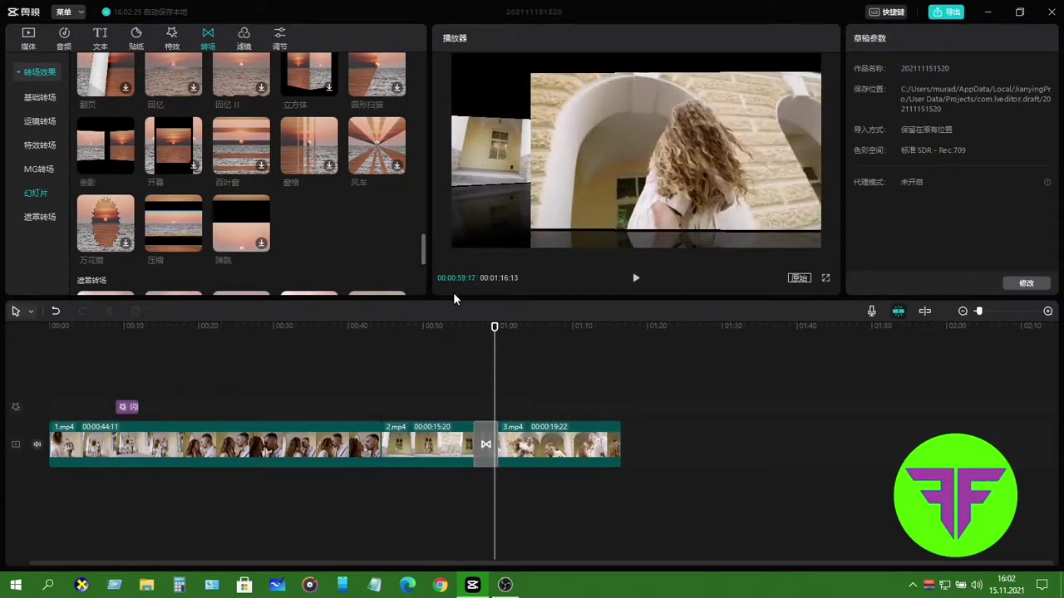
- Browse the filter library and place the Vlog filter 仲夏绿光 above clip 2.mp4 at about 48 seconds
left_click(242, 38)
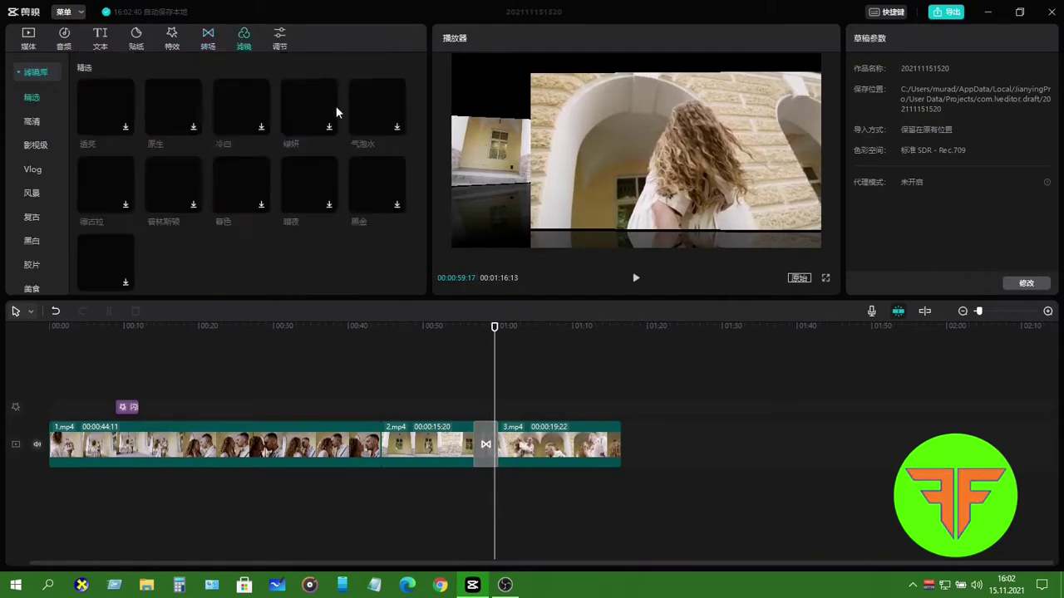
scroll(263, 172, "down", 3)
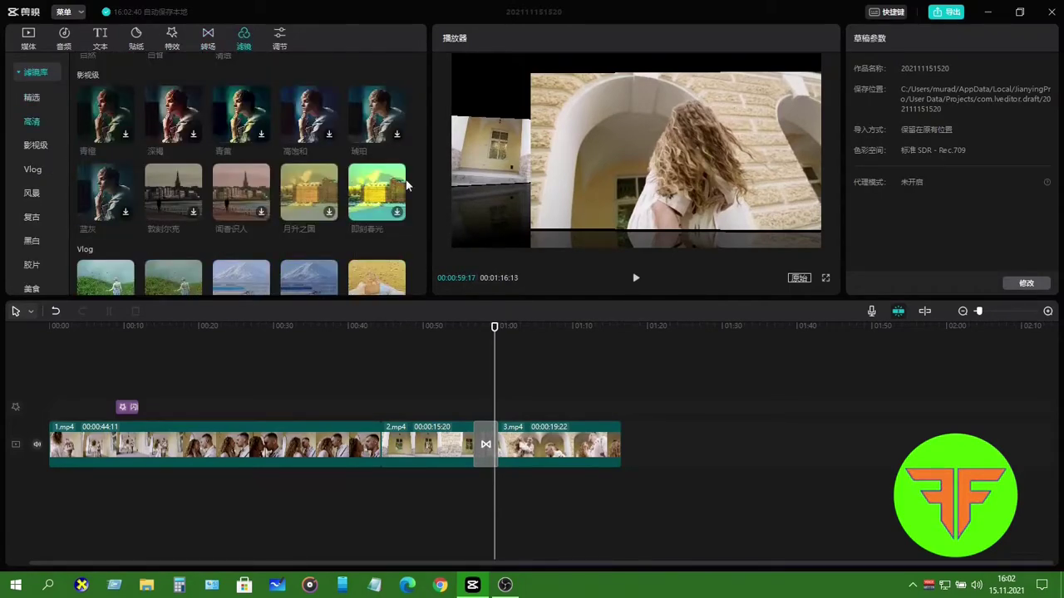
scroll(259, 145, "down", 3)
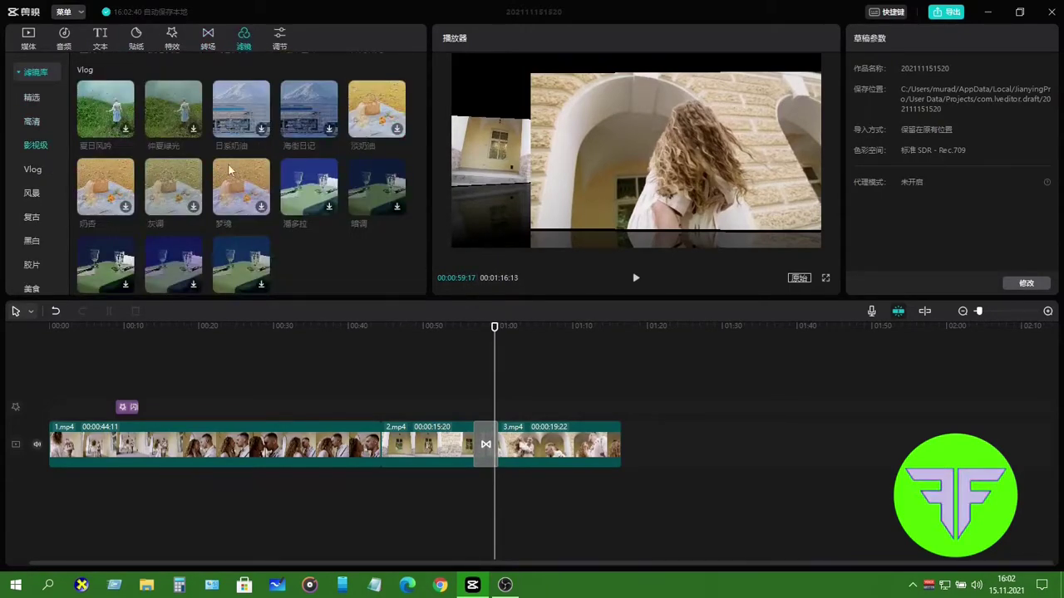
left_click(431, 446)
left_click_drag(172, 106, 433, 385)
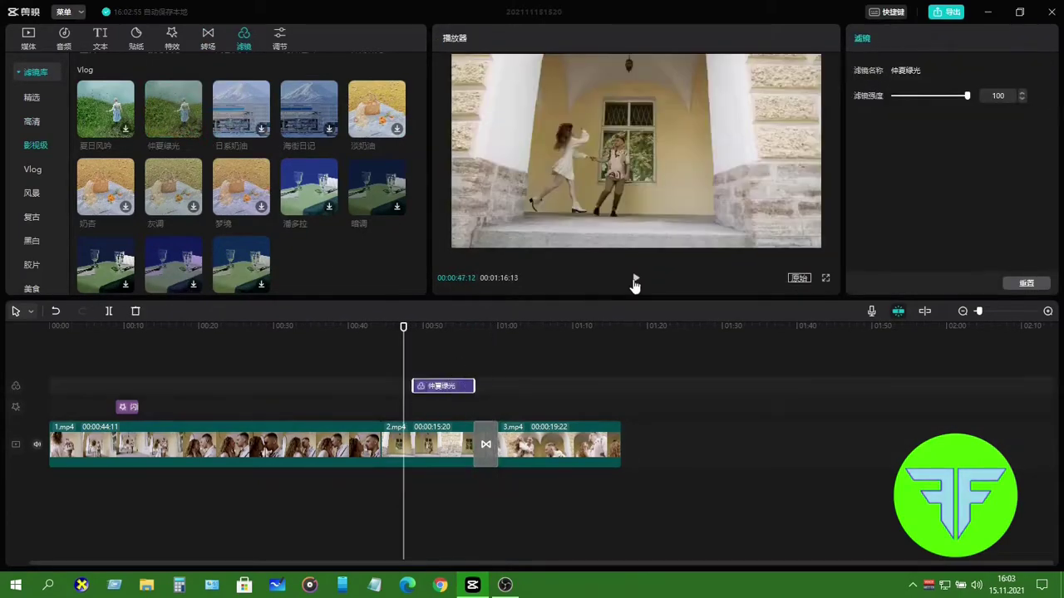
- Play back the filtered section of clip 2.mp4 and preview the 海街日记 filter
left_click(635, 279)
left_click(635, 279)
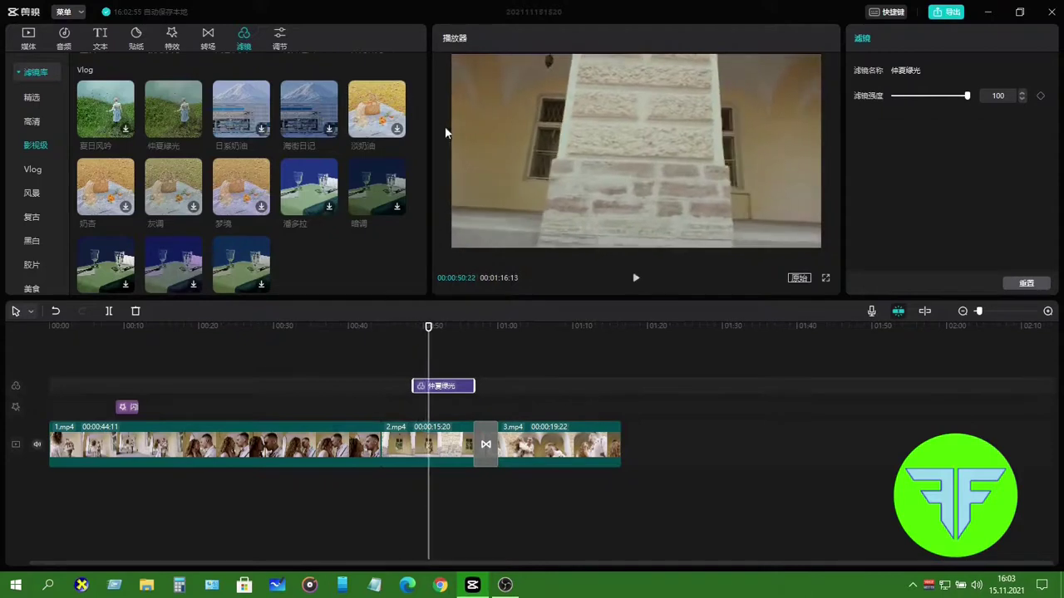
left_click(308, 103)
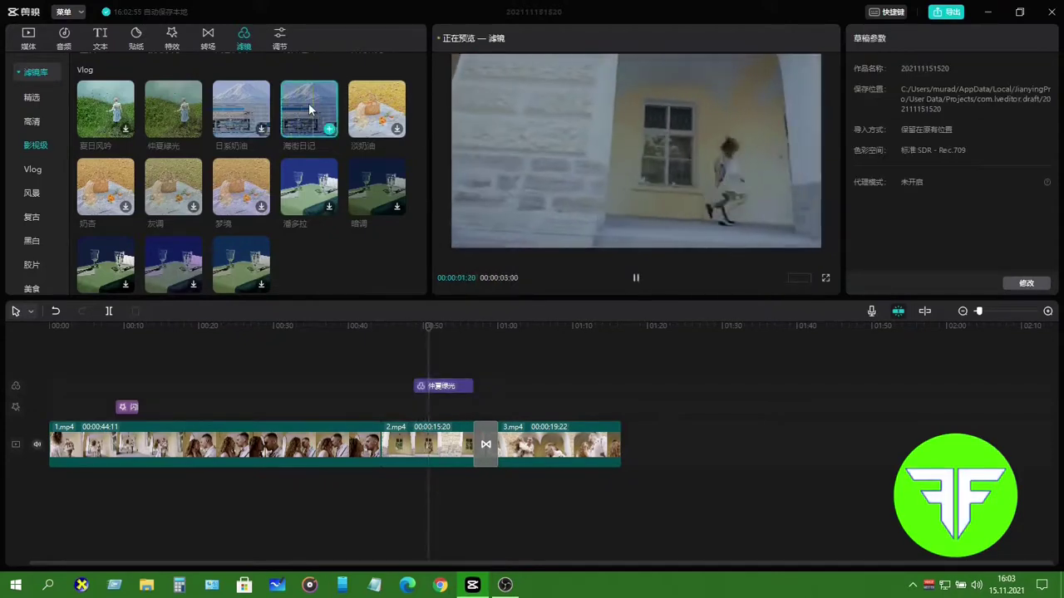
- Shape a custom (自定义) speed curve on clip 2.mp4, lowering its first point and raising the second, and play it back
left_click(280, 36)
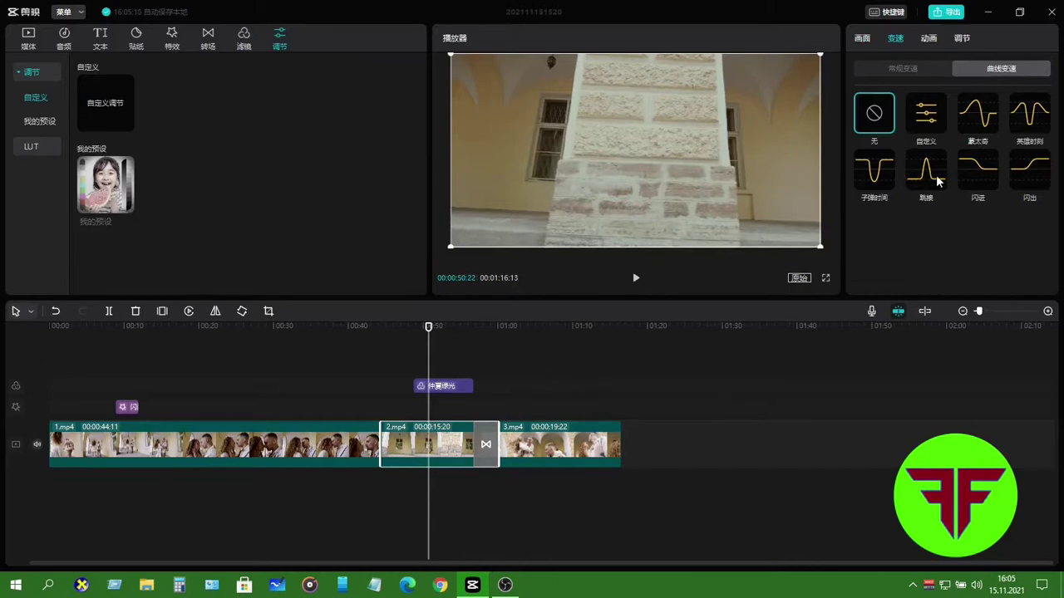
left_click(925, 116)
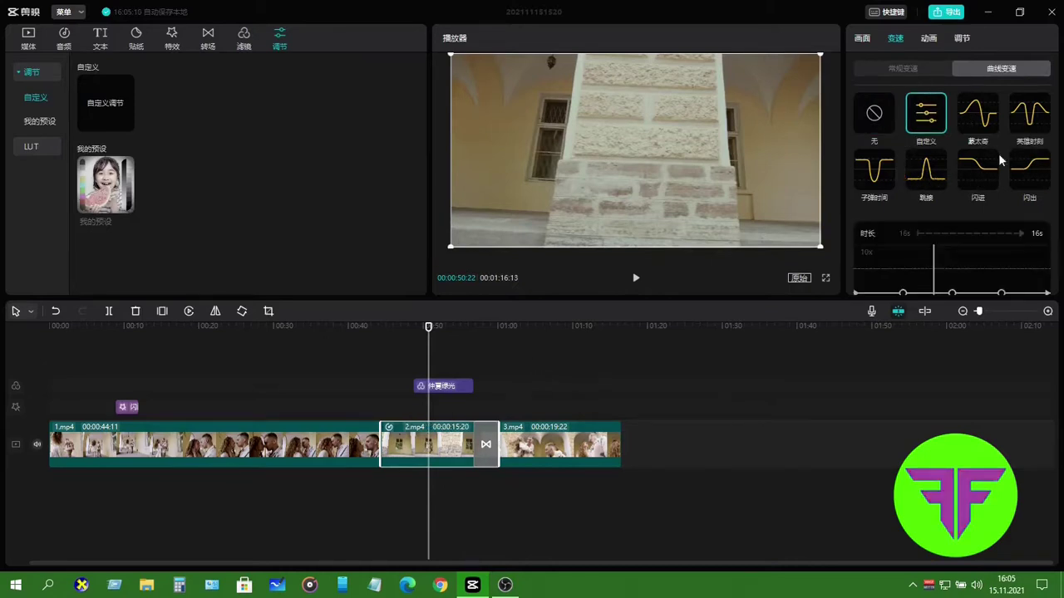
scroll(961, 232, "down", 2)
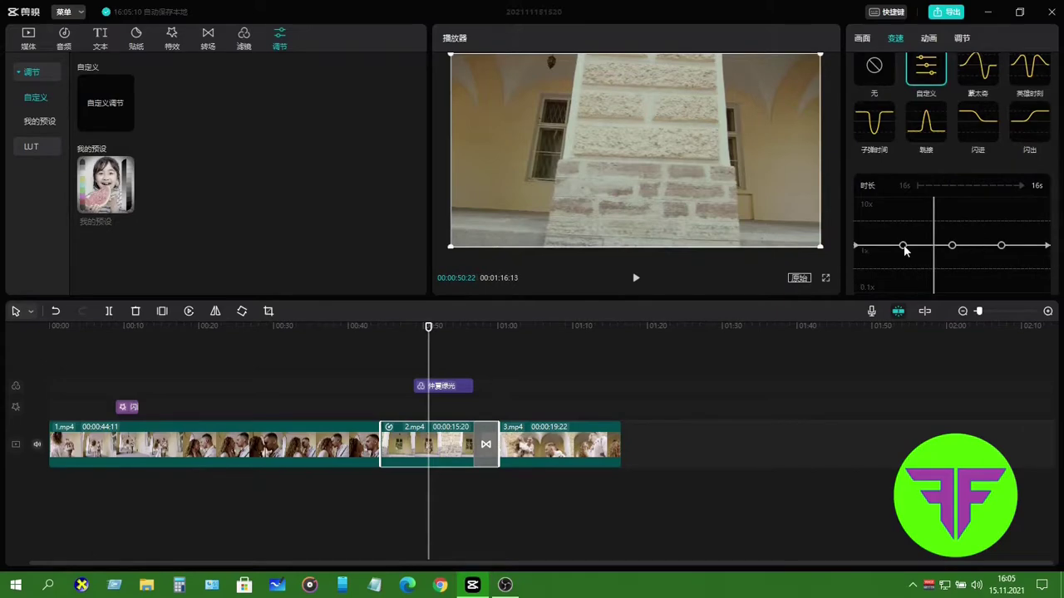
left_click_drag(903, 246, 978, 219)
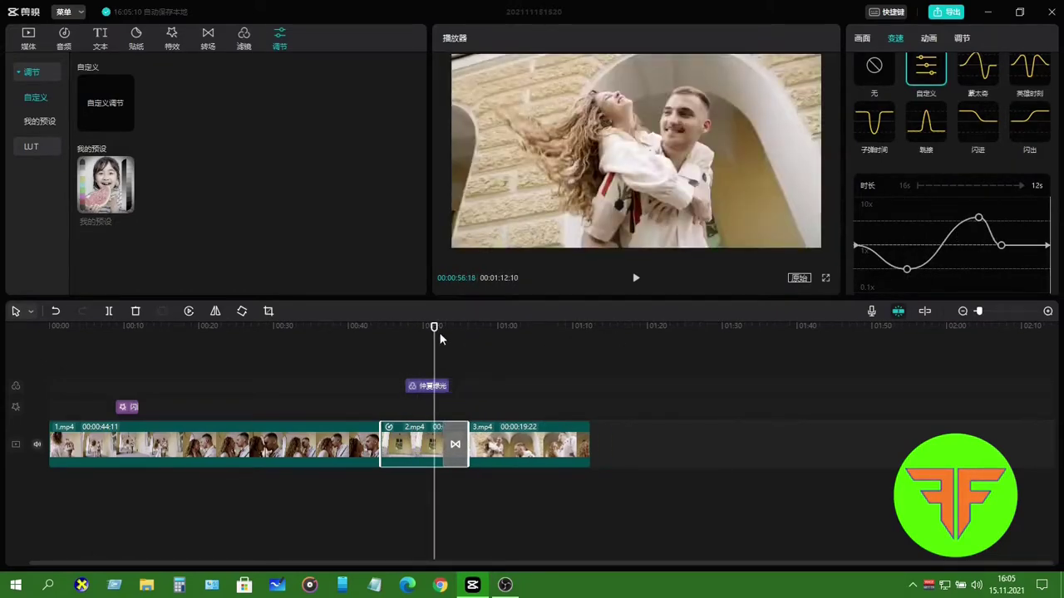
left_click_drag(433, 329, 366, 330)
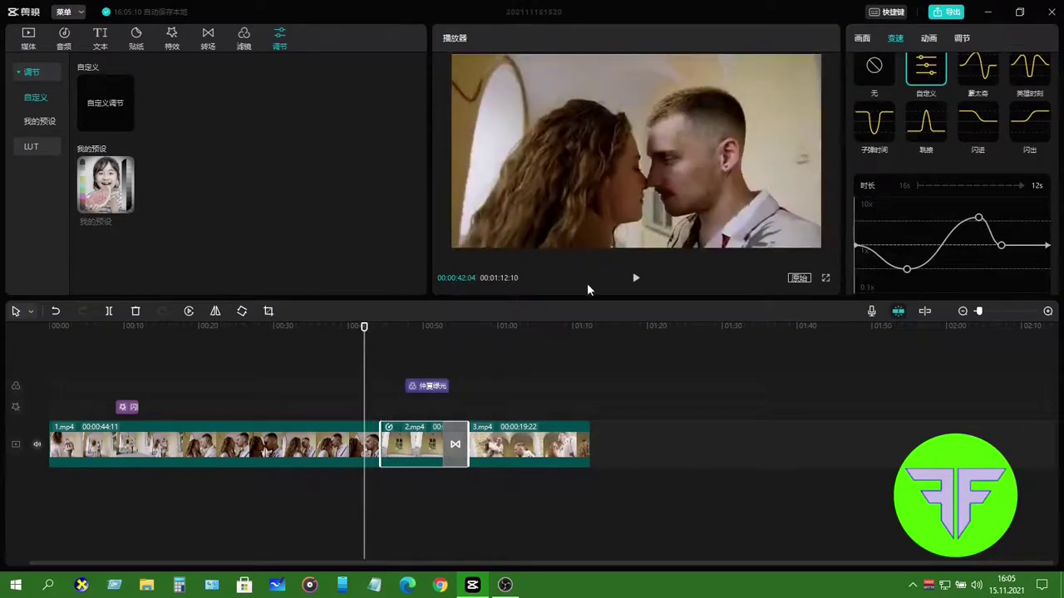
left_click(636, 279)
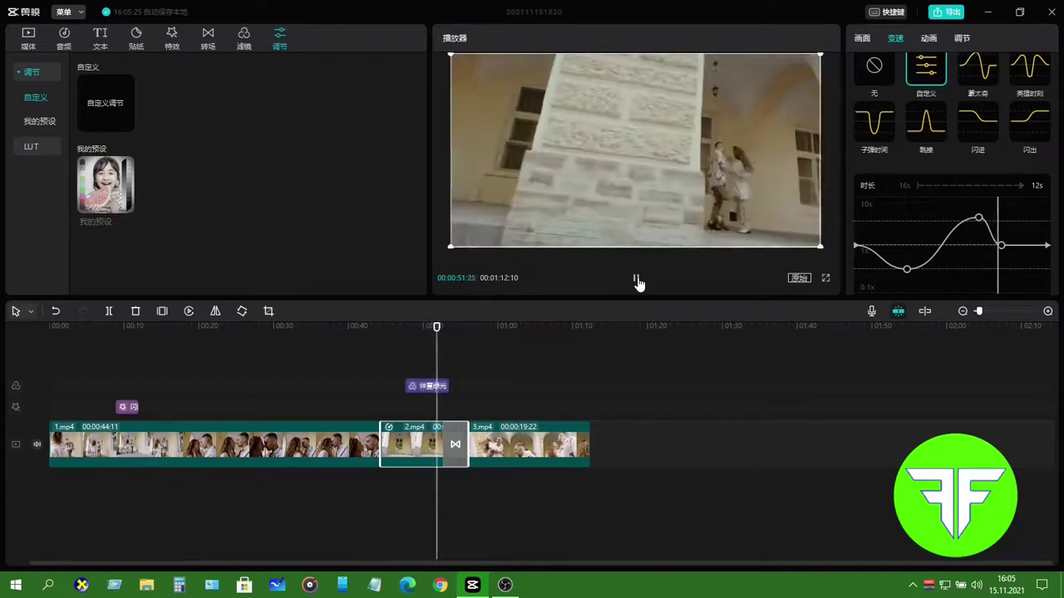
left_click(637, 281)
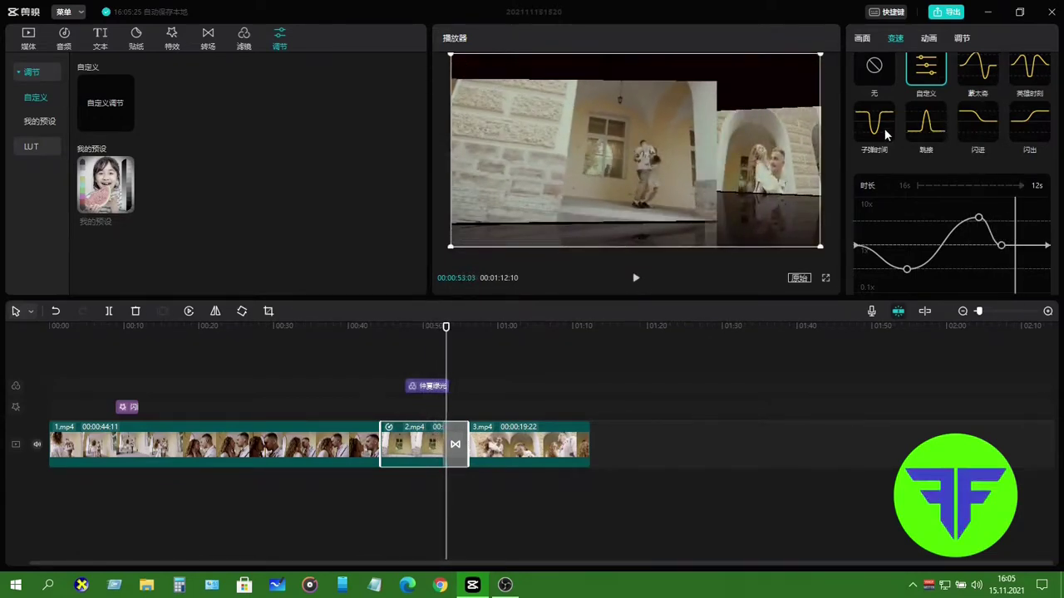
- Apply the 闪进 speed curve preset to clip 2.mp4 and play it back from about 43 seconds
left_click(987, 122)
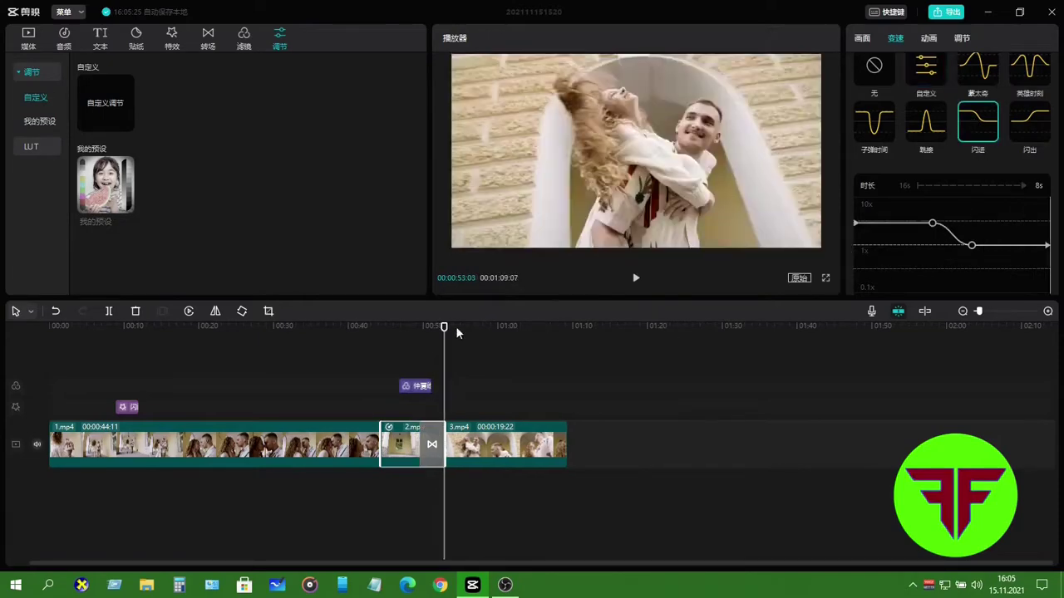
left_click_drag(442, 329, 373, 327)
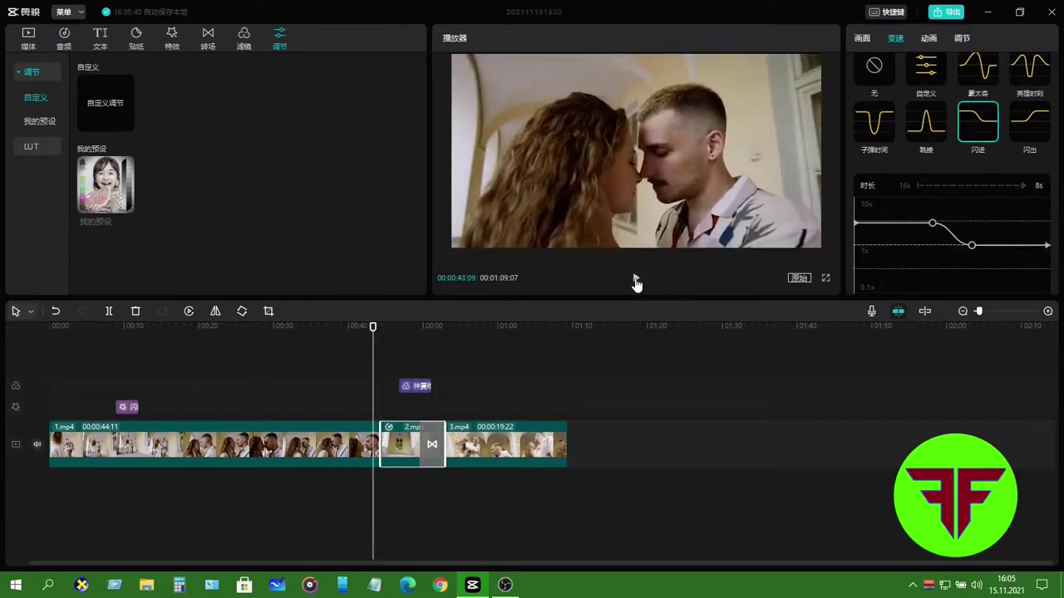
left_click(636, 282)
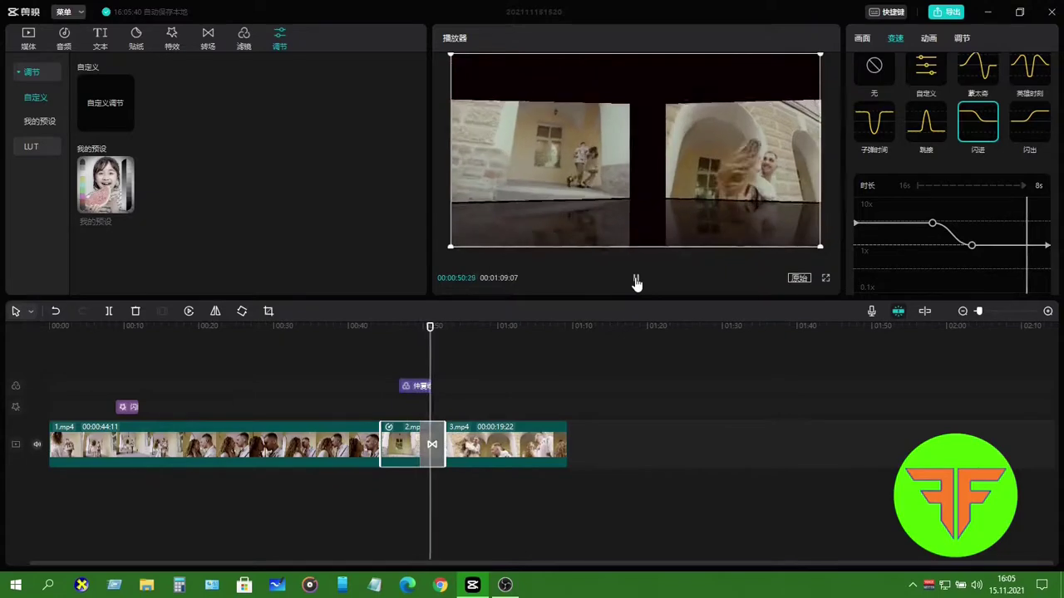
left_click(636, 279)
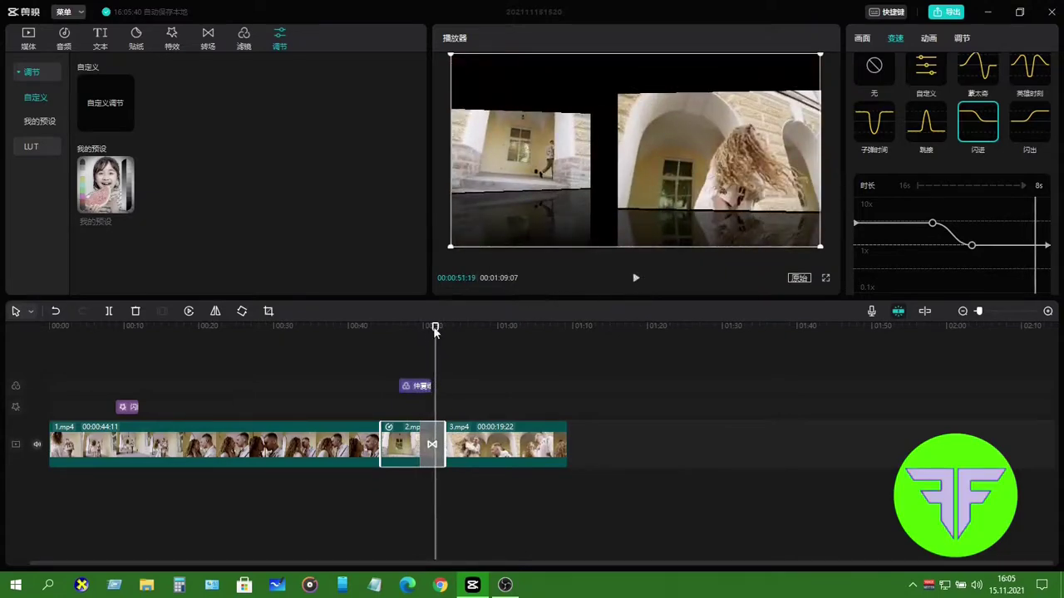
left_click_drag(434, 329, 215, 344)
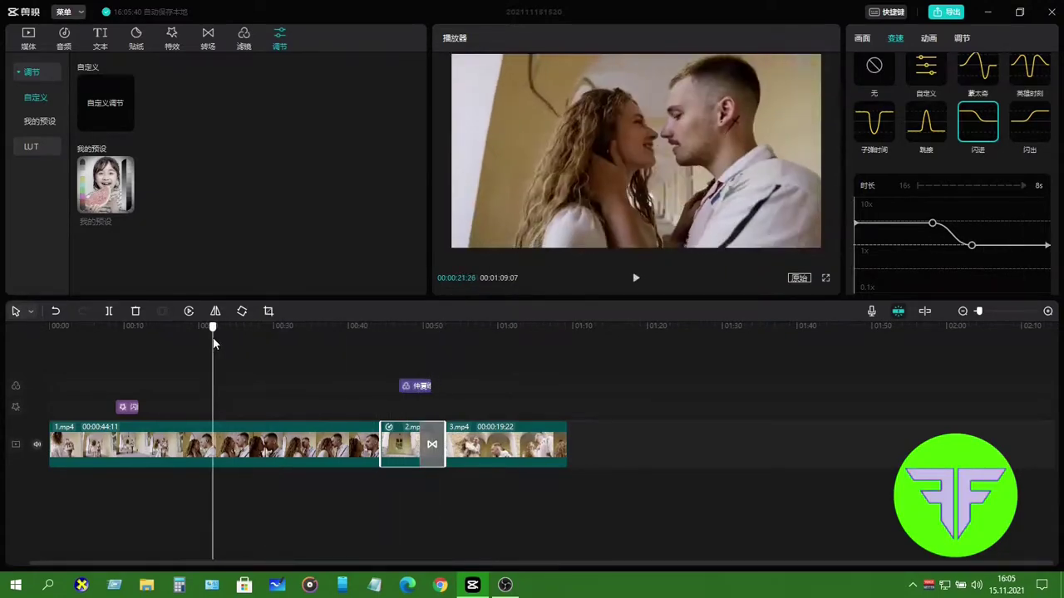
left_click(413, 389)
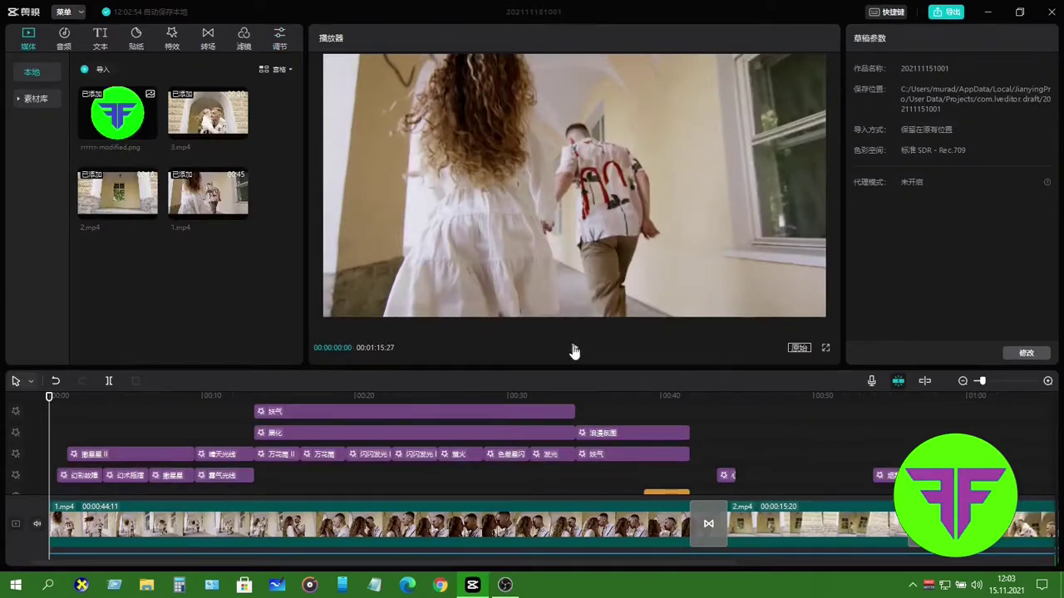
- Play the finished project from start to end and examine the export dialog's resolution and frame rate options
left_click(573, 348)
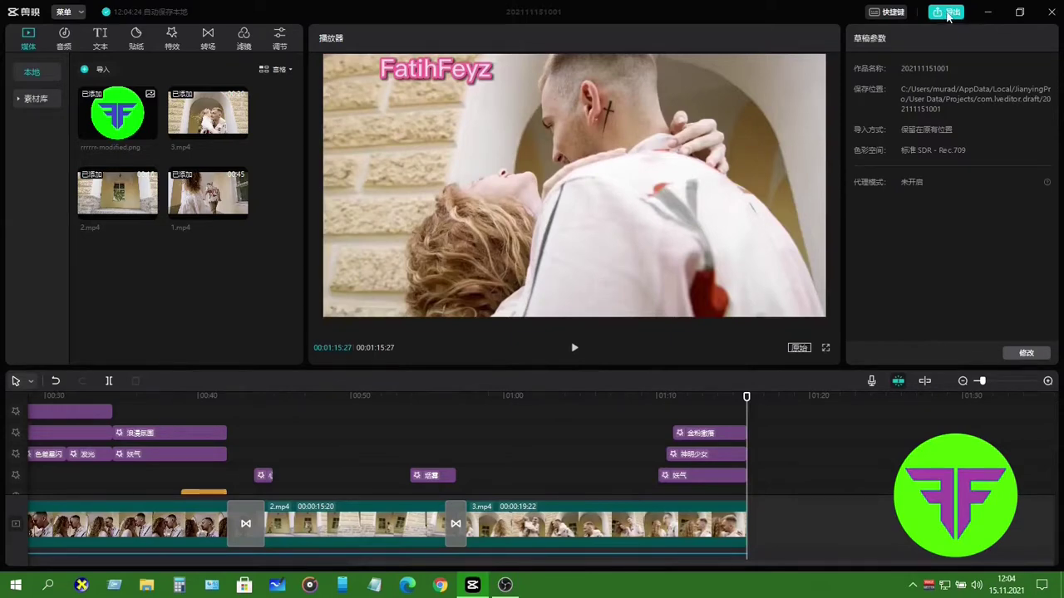
left_click(947, 14)
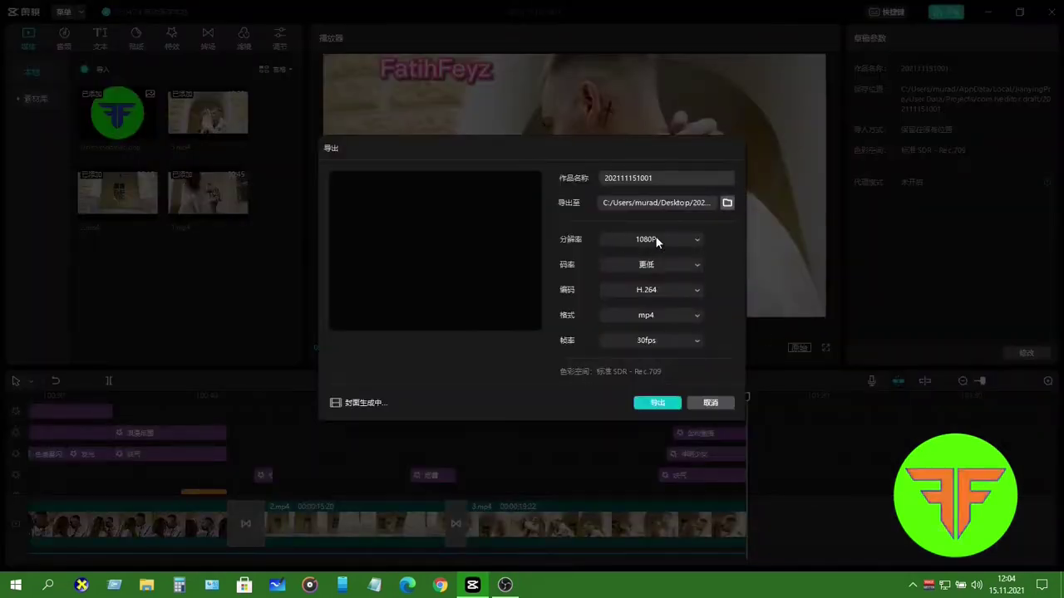
left_click(656, 241)
left_click(650, 239)
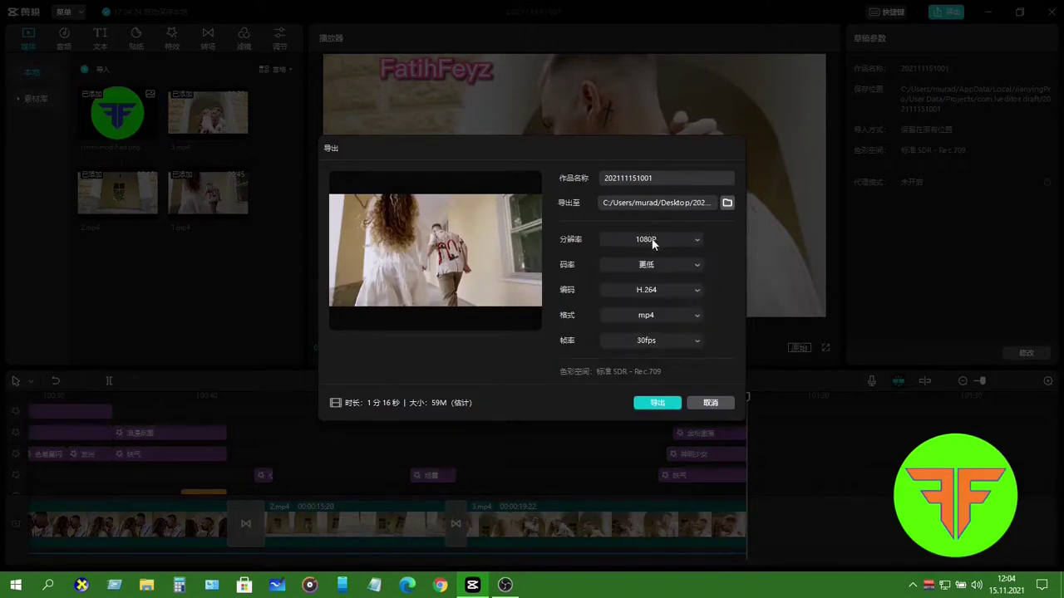
left_click(653, 343)
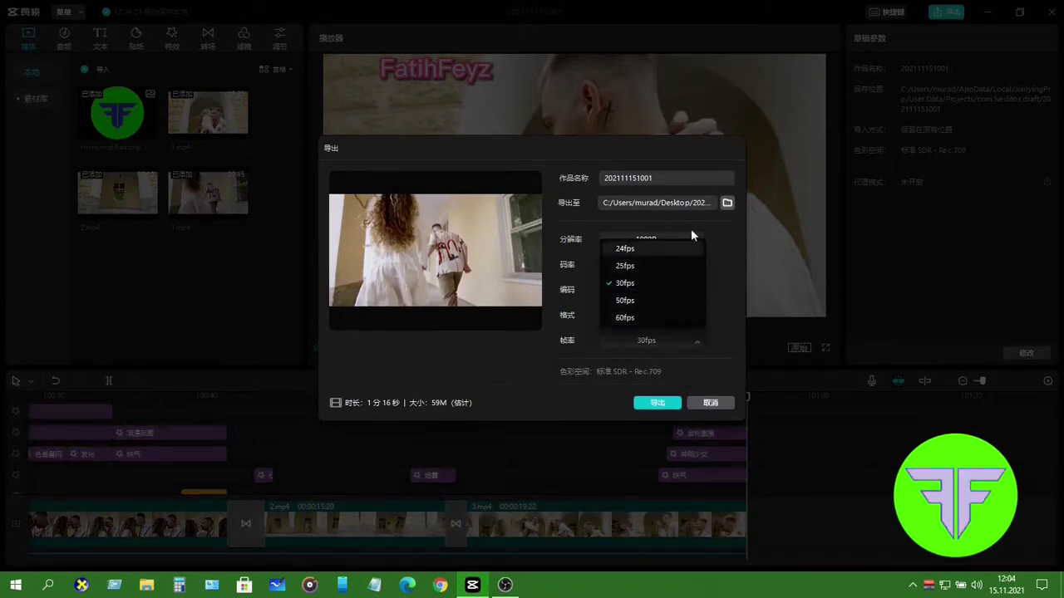
- Name the exported video deneme and export it
left_click(665, 176)
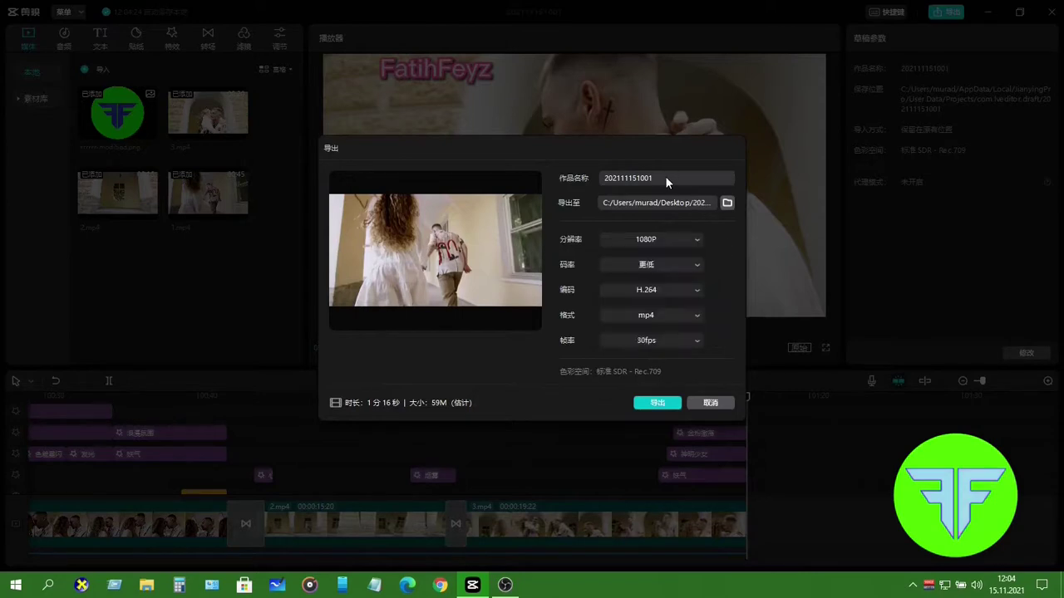
key("BackSpace")
key("BackSpace")
key("BackSpace")
key("BackSpace")
key("BackSpace")
key("BackSpace")
key("BackSpace")
key("BackSpace")
key("BackSpace")
key("BackSpace")
key("BackSpace")
type("deneme")
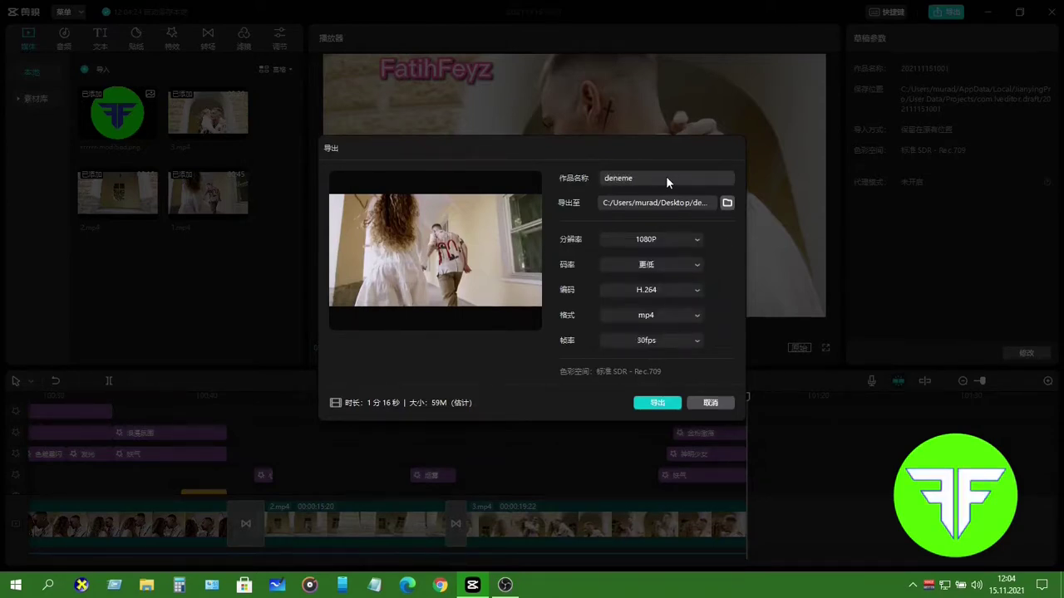
left_click(657, 403)
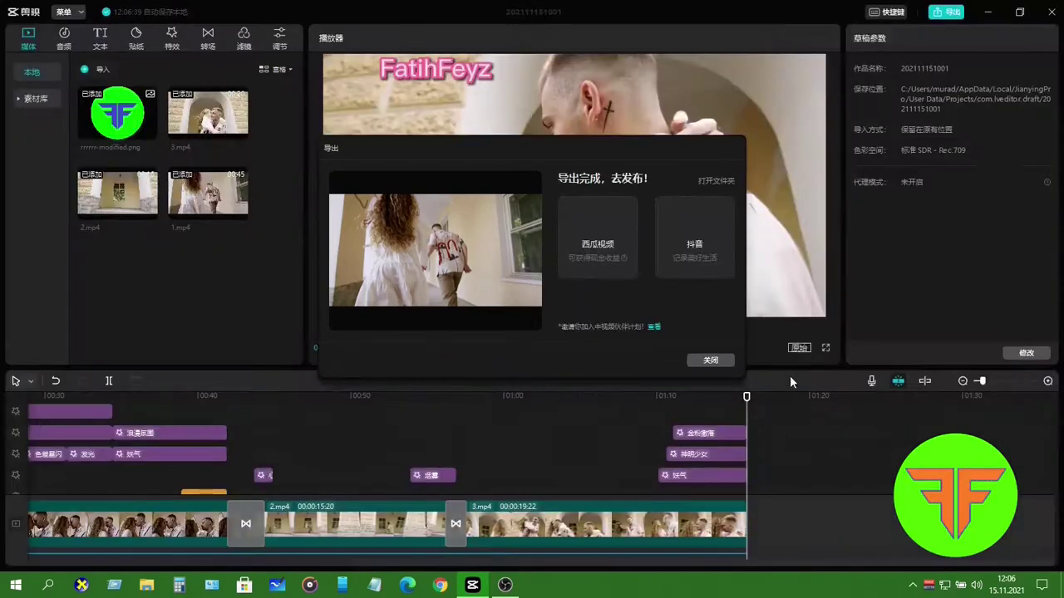
- Close the export dialog and minimise the editor to reach the desktop
left_click(708, 361)
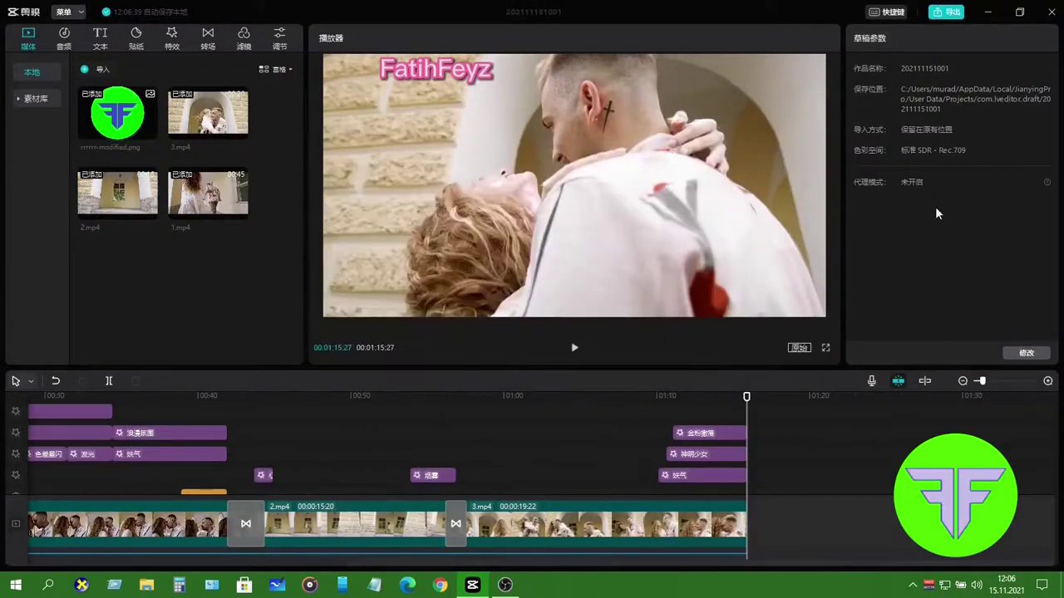
left_click(989, 13)
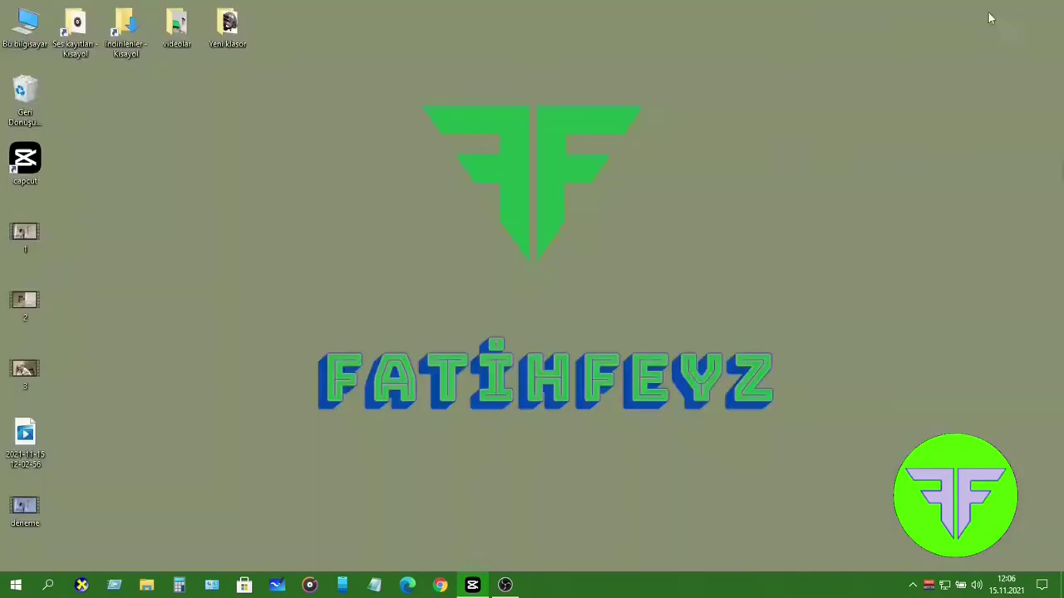